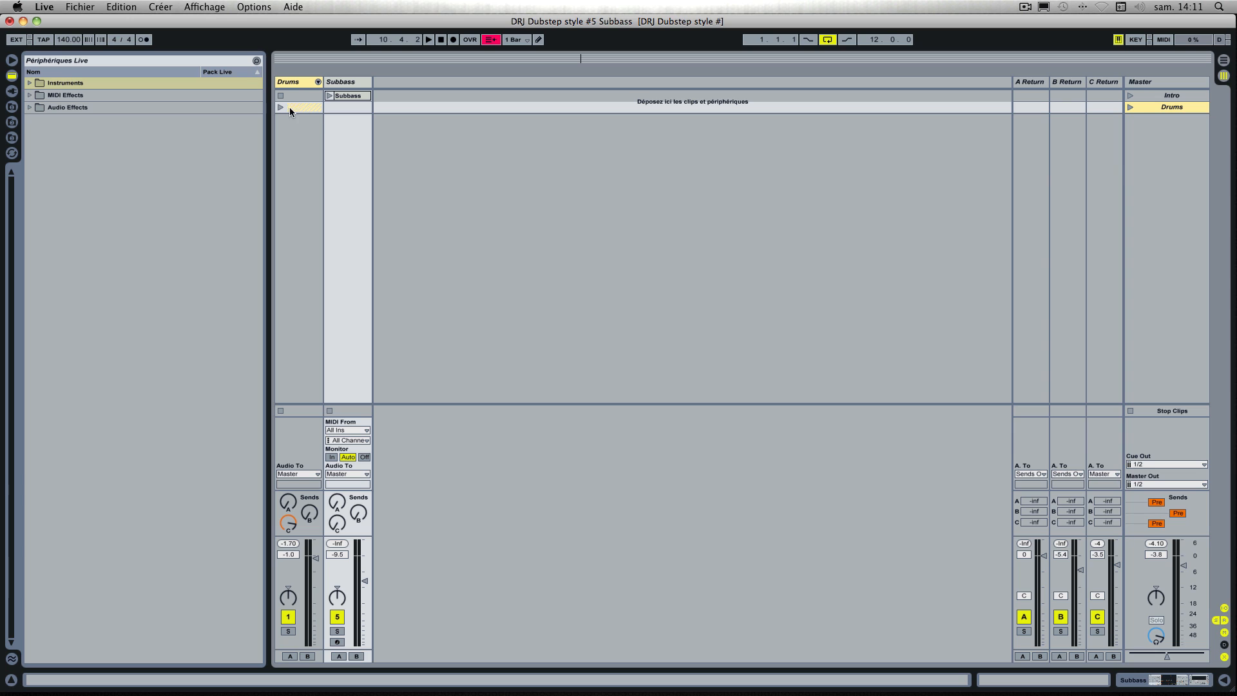
Play back the existing drums and subbass, and stop all clips and the transport.
click(1130, 96)
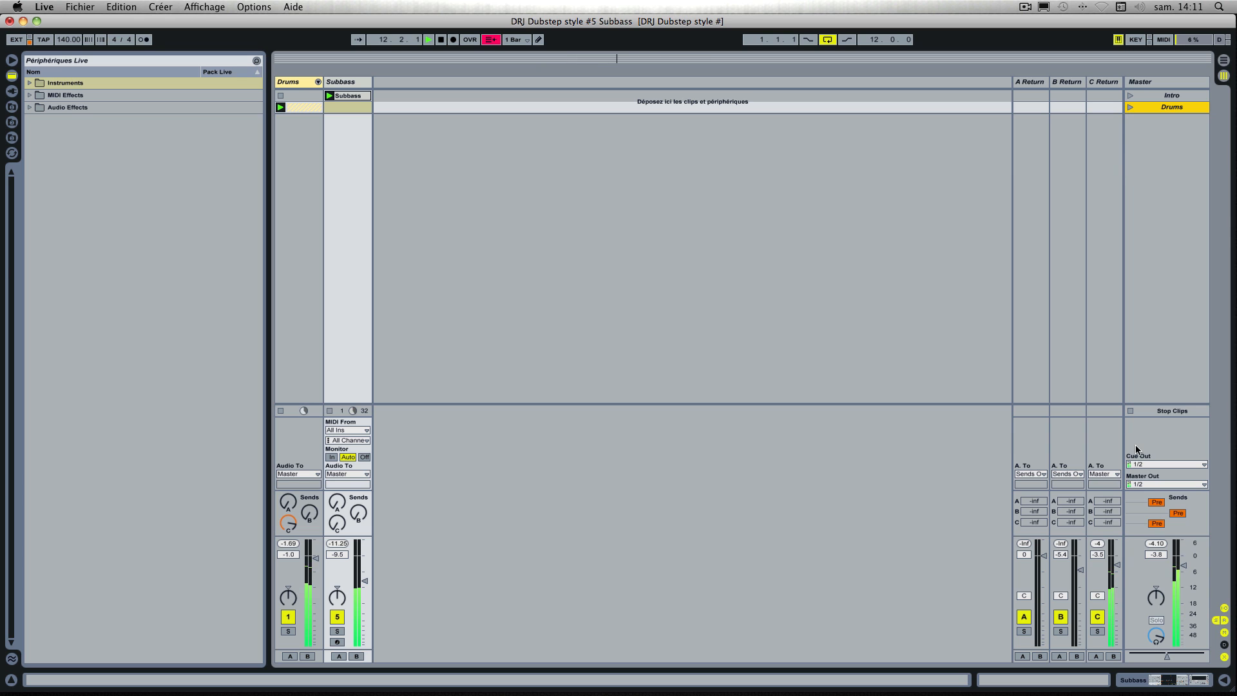
click(1130, 411)
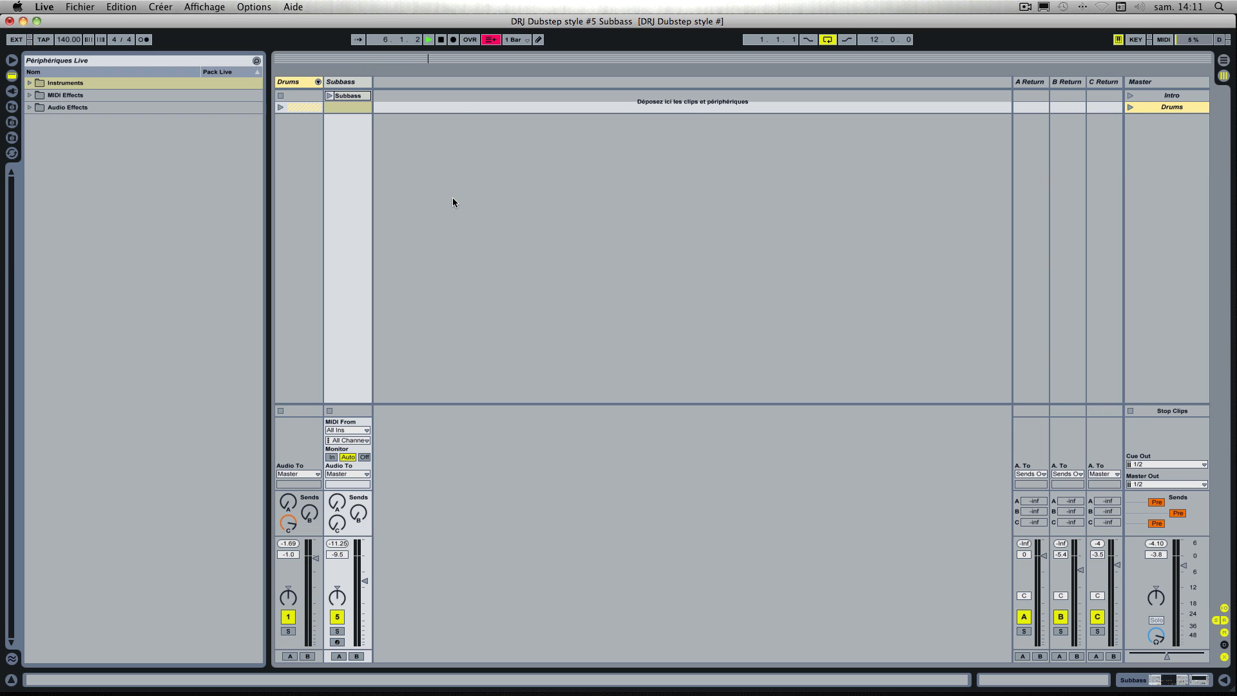
key(space)
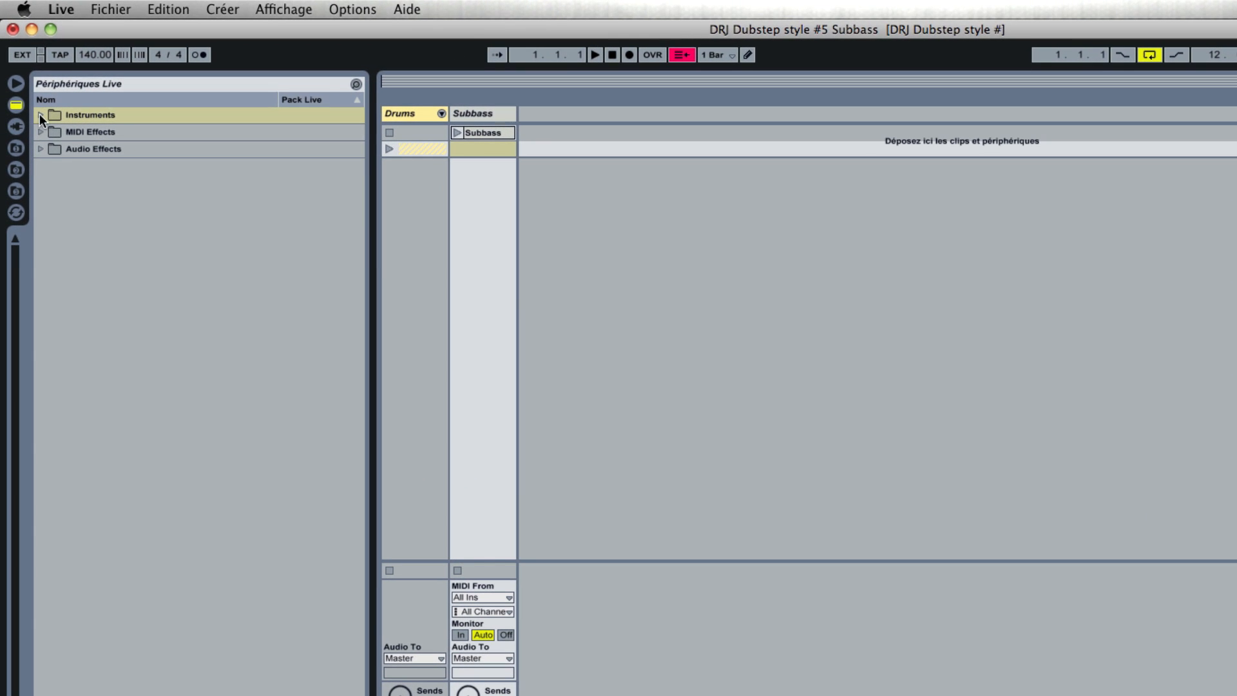
Add the Operator instrument on a new MIDI track beside the Subbass track.
click(29, 83)
drag(106, 268, 582, 187)
click(562, 104)
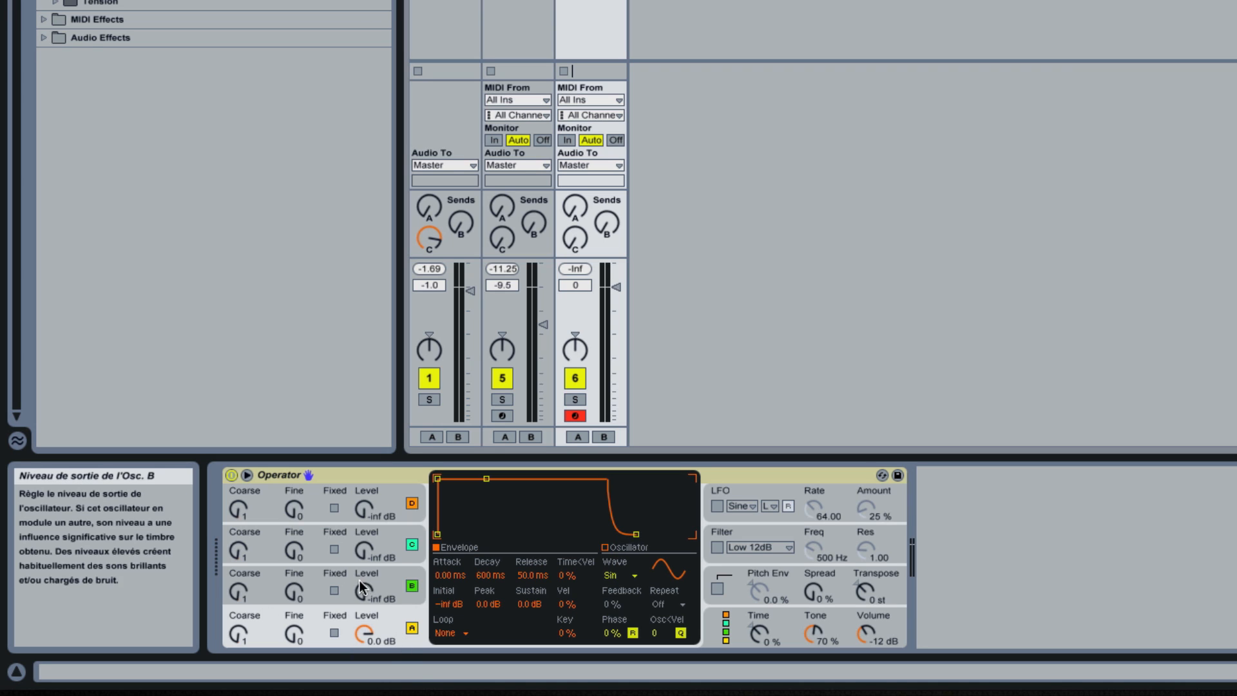
Turn off Operator's oscillators D, C and B, and select oscillator A.
click(410, 509)
click(411, 545)
click(411, 587)
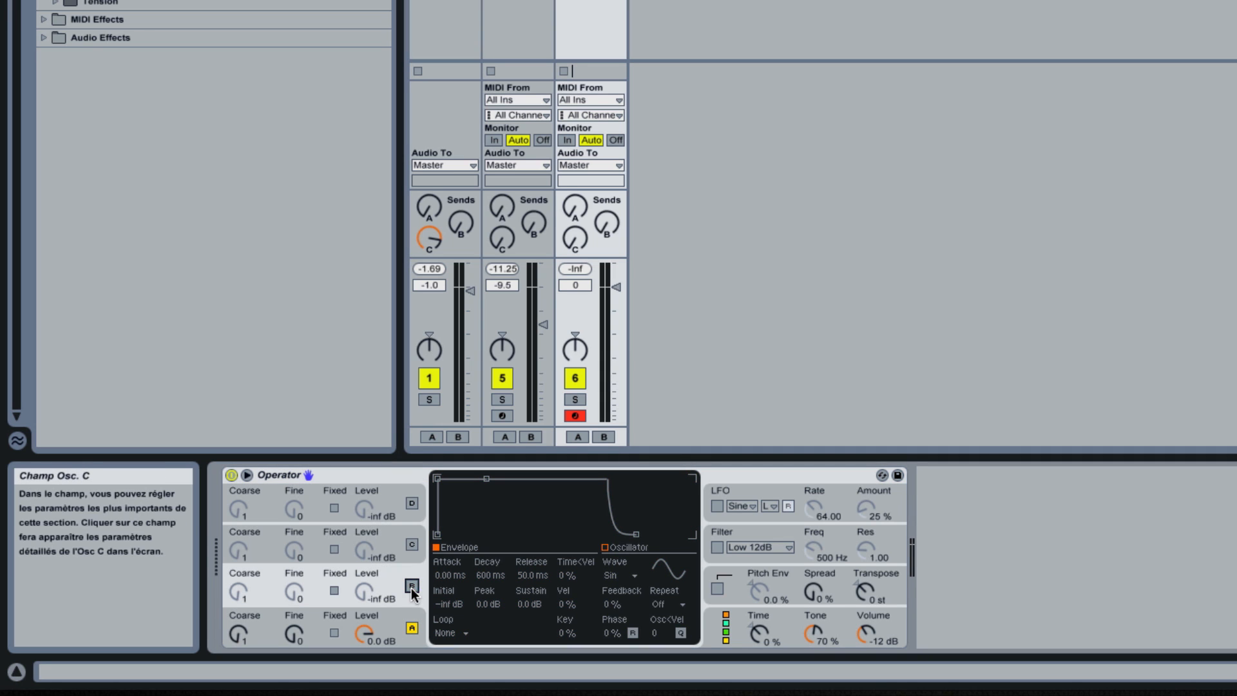
click(393, 625)
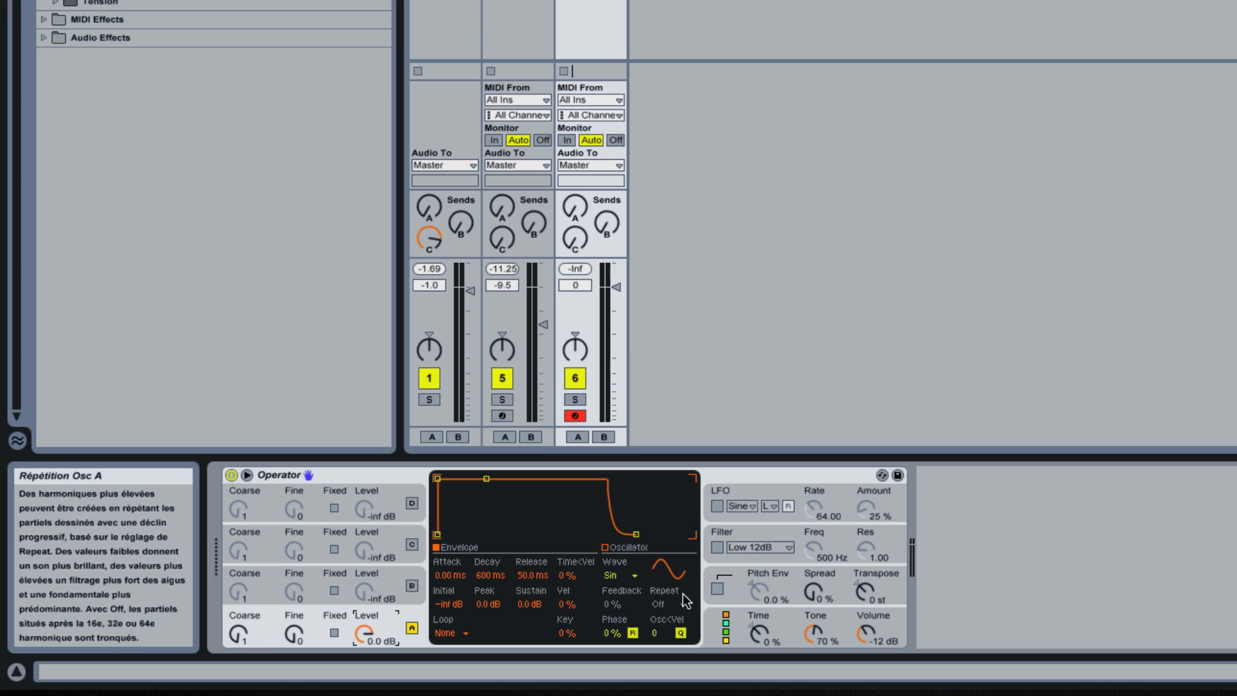
Check Operator's global settings and set oscillator A's Coarse frequency to 0.5.
click(726, 629)
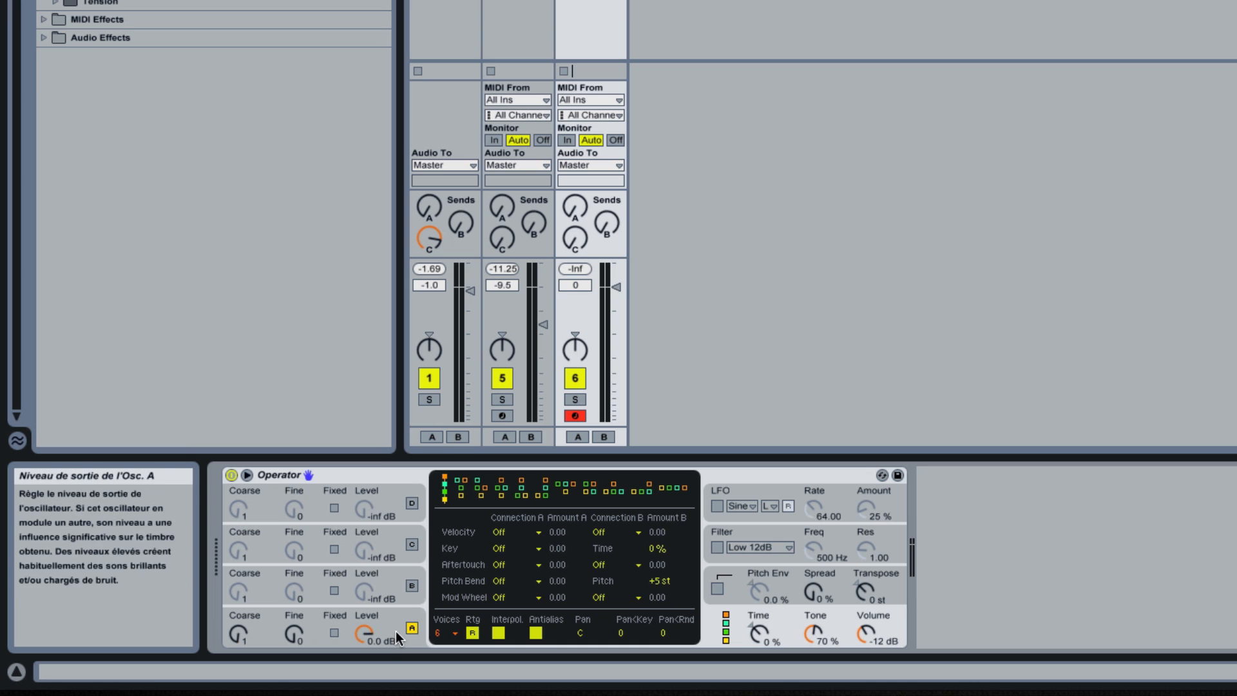
click(316, 621)
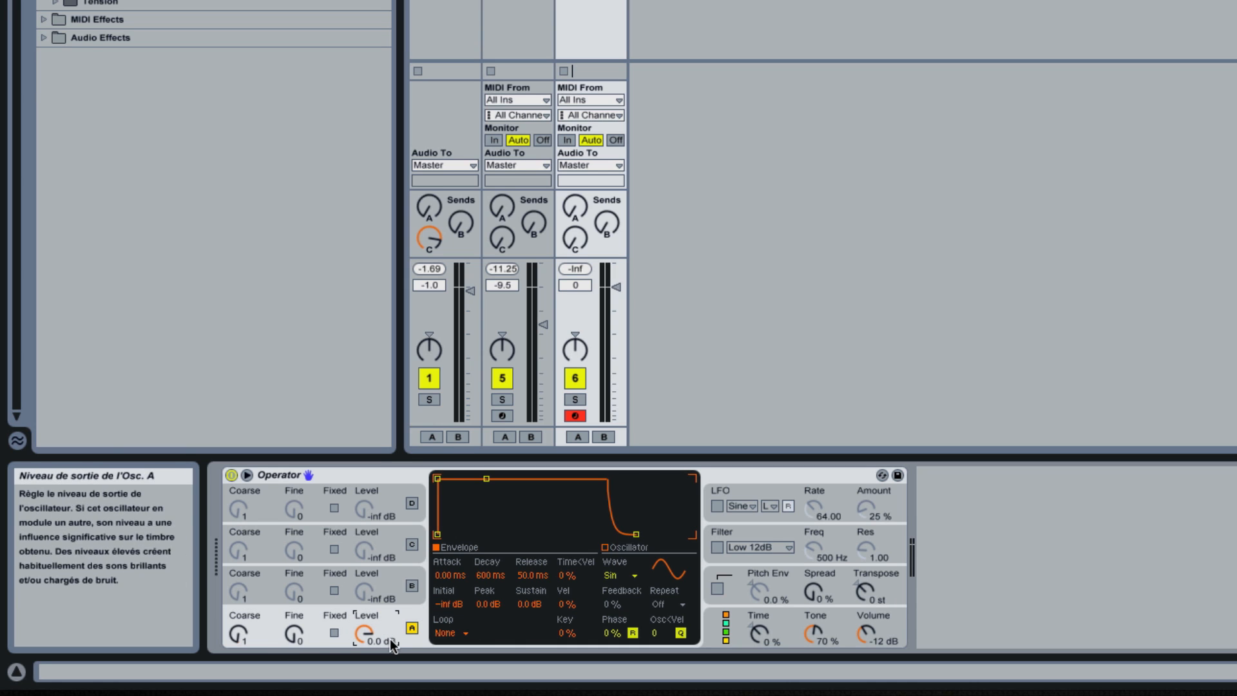
click(238, 637)
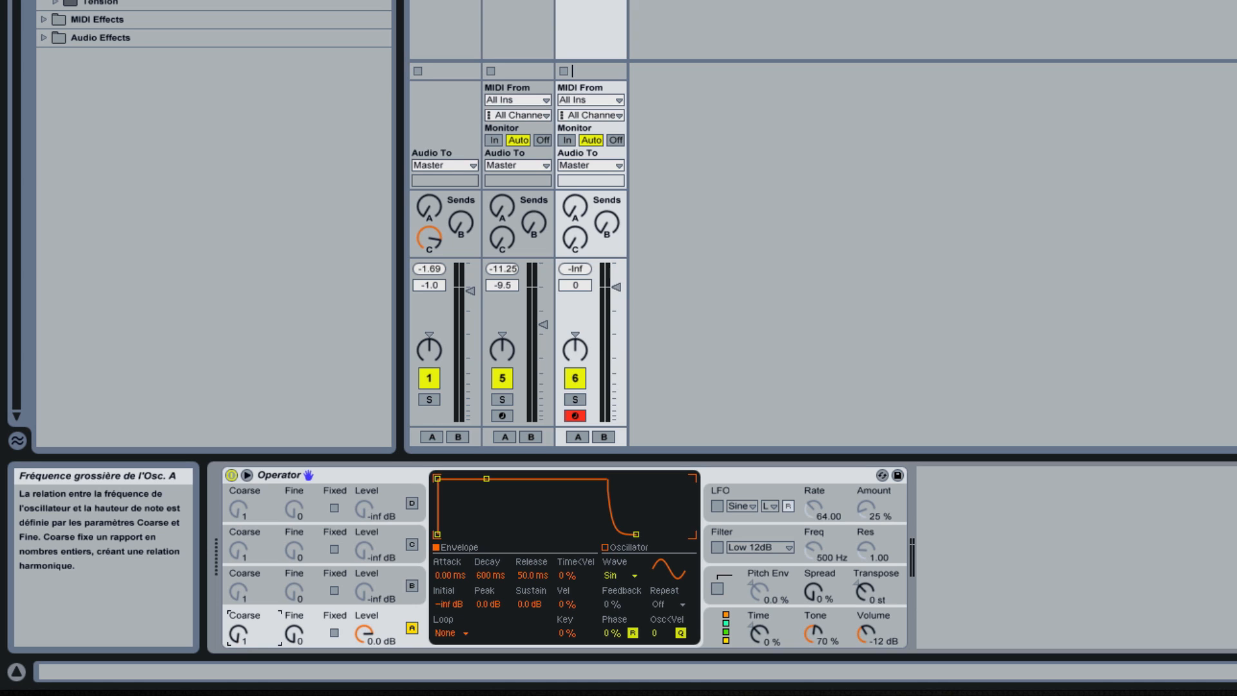
mouse_move(238, 637)
mouse_down()
mouse_move(239, 612)
mouse_move(238, 635)
mouse_up()
drag(239, 636, 238, 646)
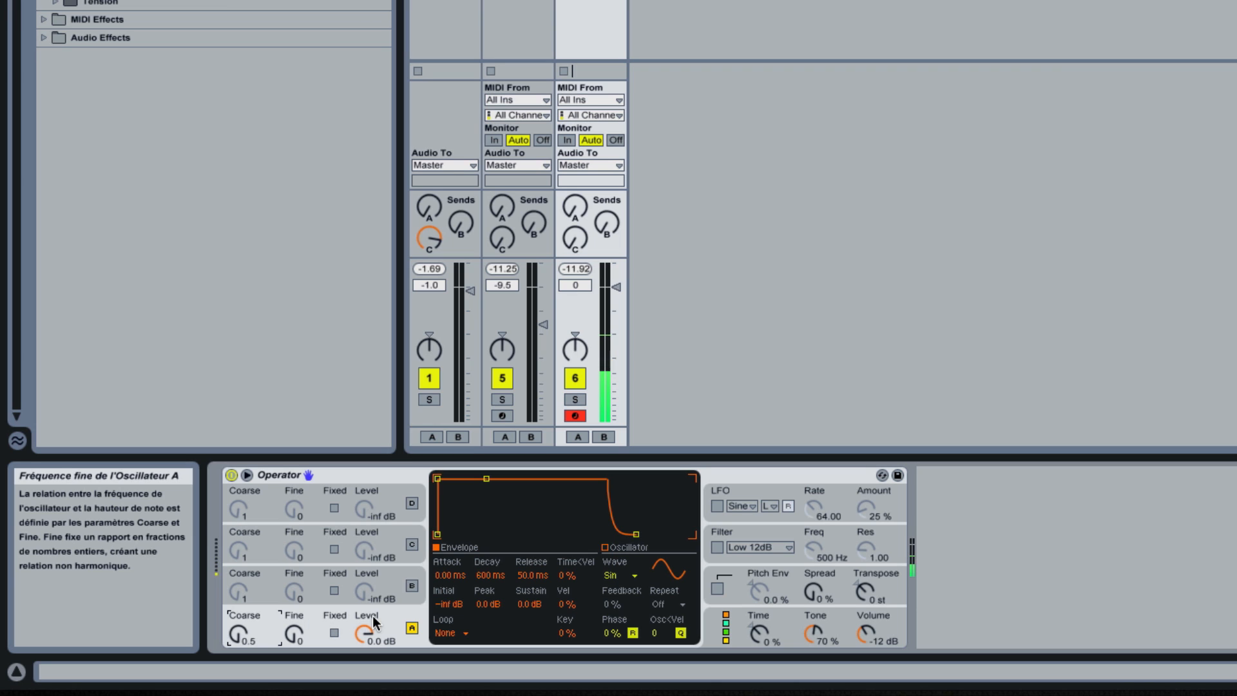
Set the Peak level of oscillator A's envelope to -16 dB.
click(363, 634)
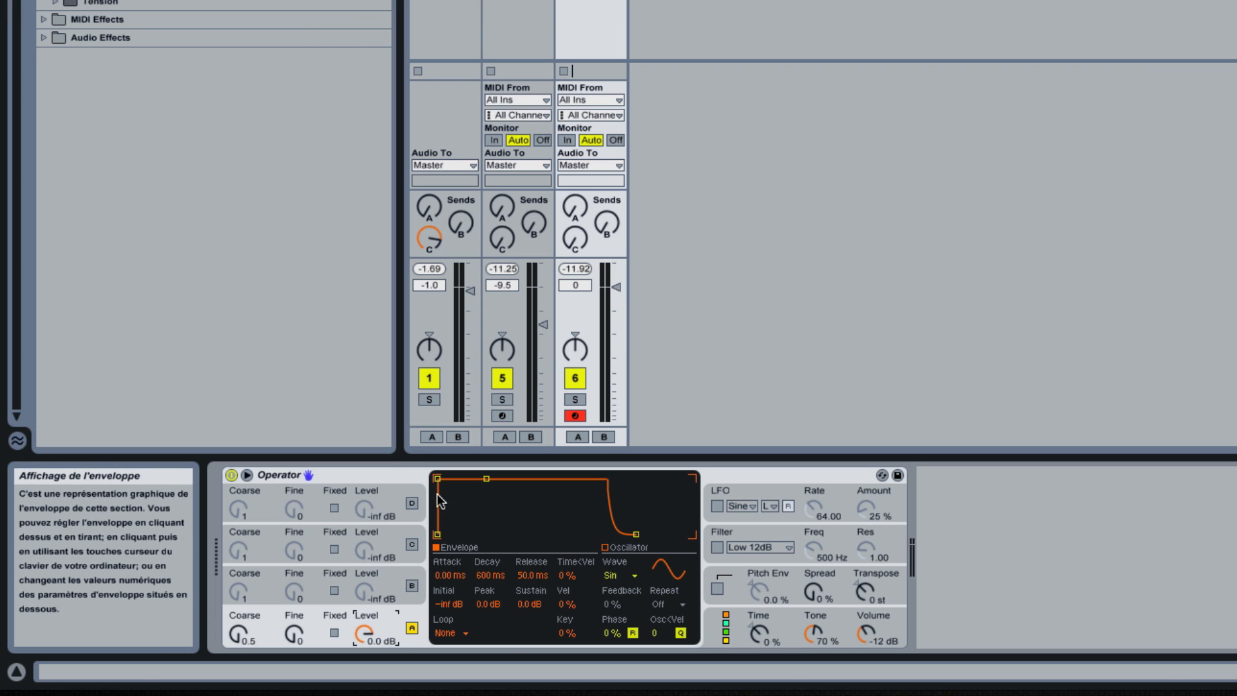
drag(481, 601, 481, 627)
drag(491, 605, 491, 606)
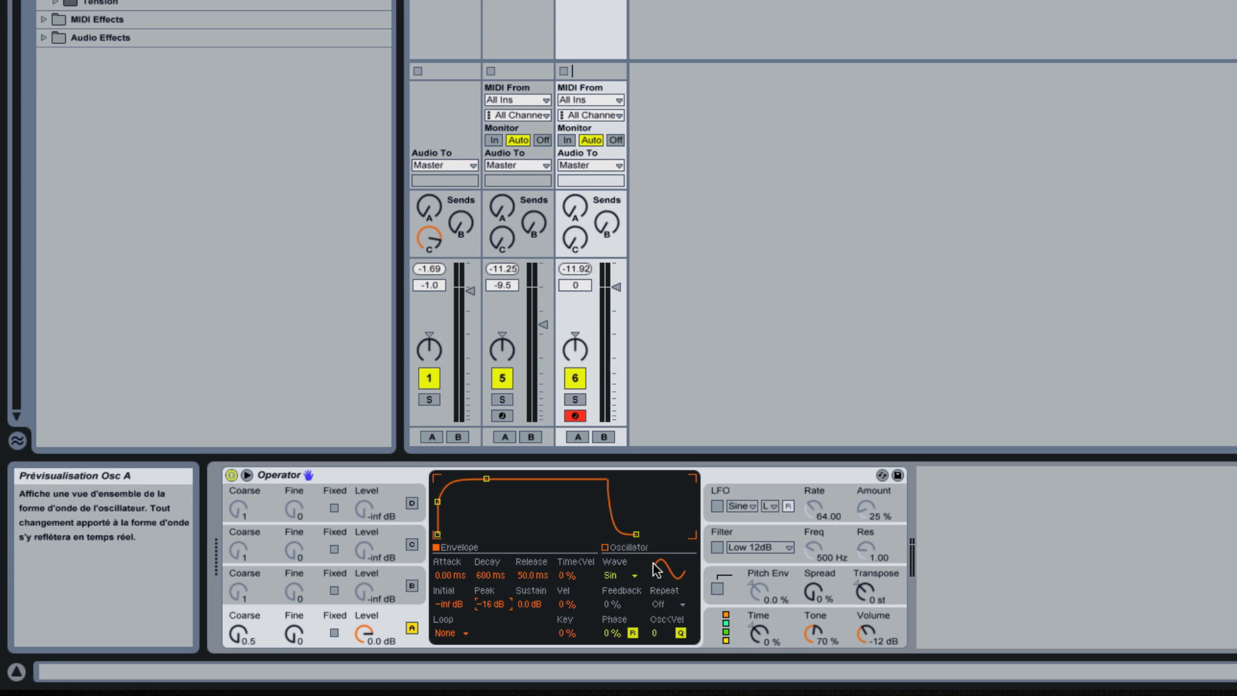
Enable Operator's pitch envelope, try both extremes of its amount and set Pitch Env to -33 %.
click(716, 588)
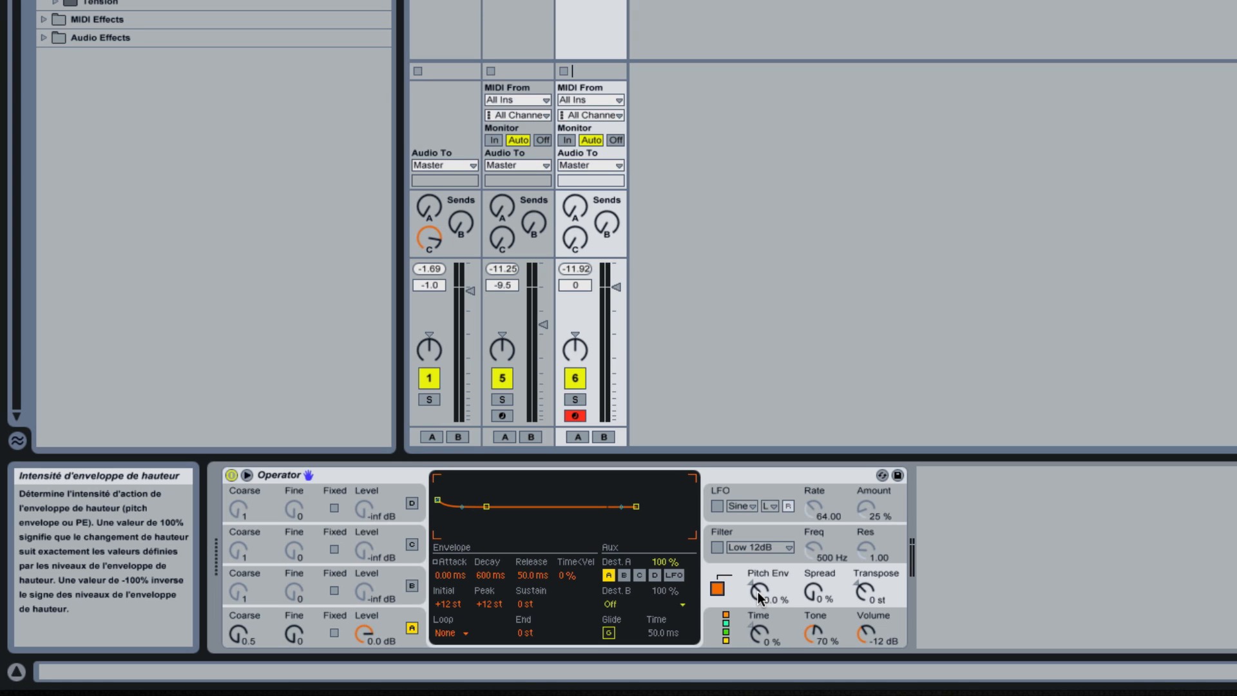
drag(760, 598, 760, 554)
drag(758, 591, 759, 635)
drag(758, 591, 759, 545)
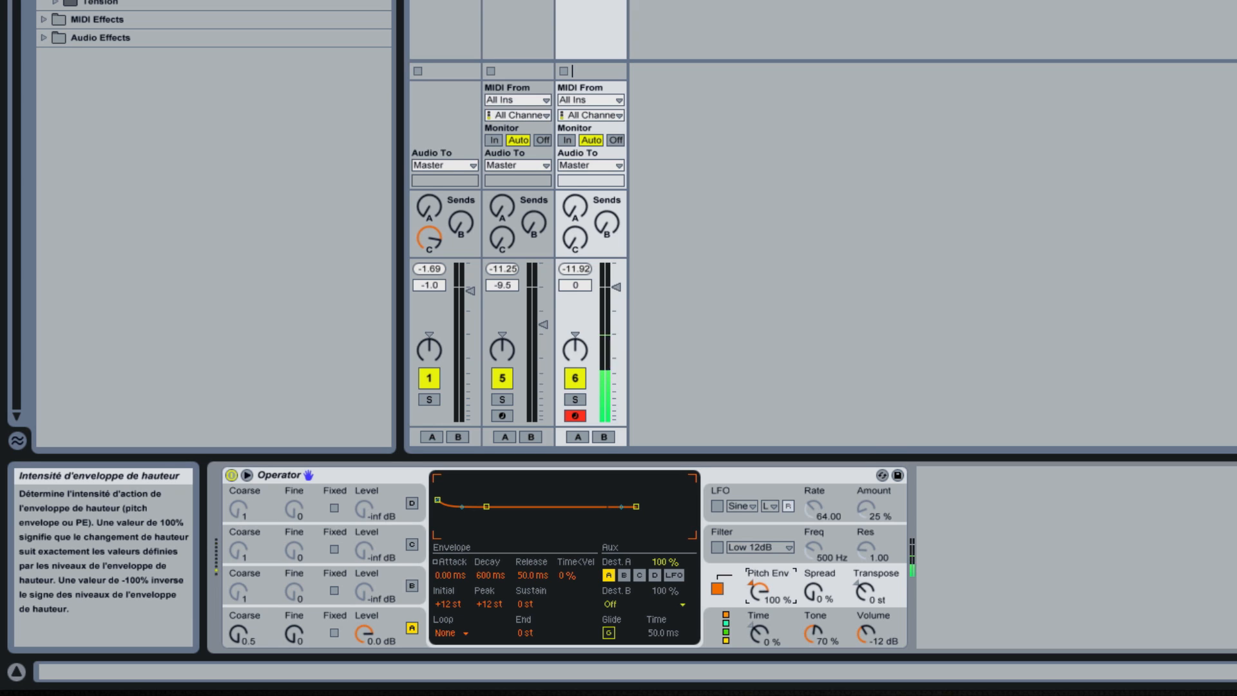
drag(759, 592, 759, 677)
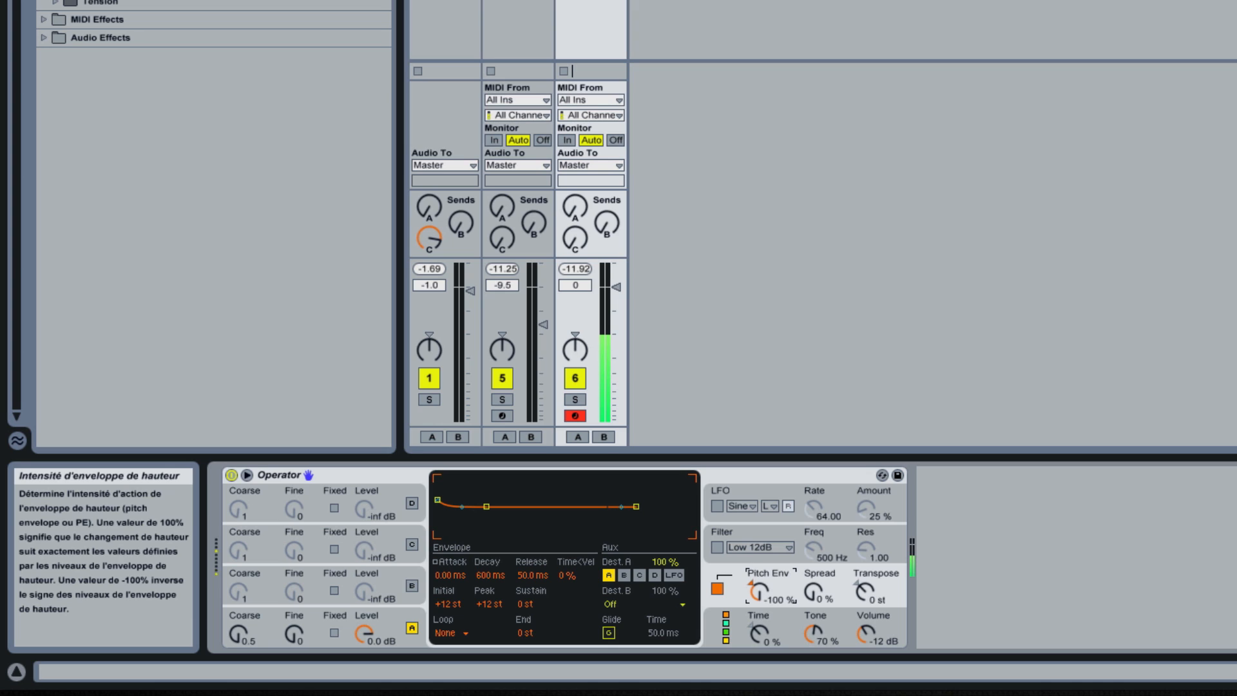
drag(759, 591, 759, 563)
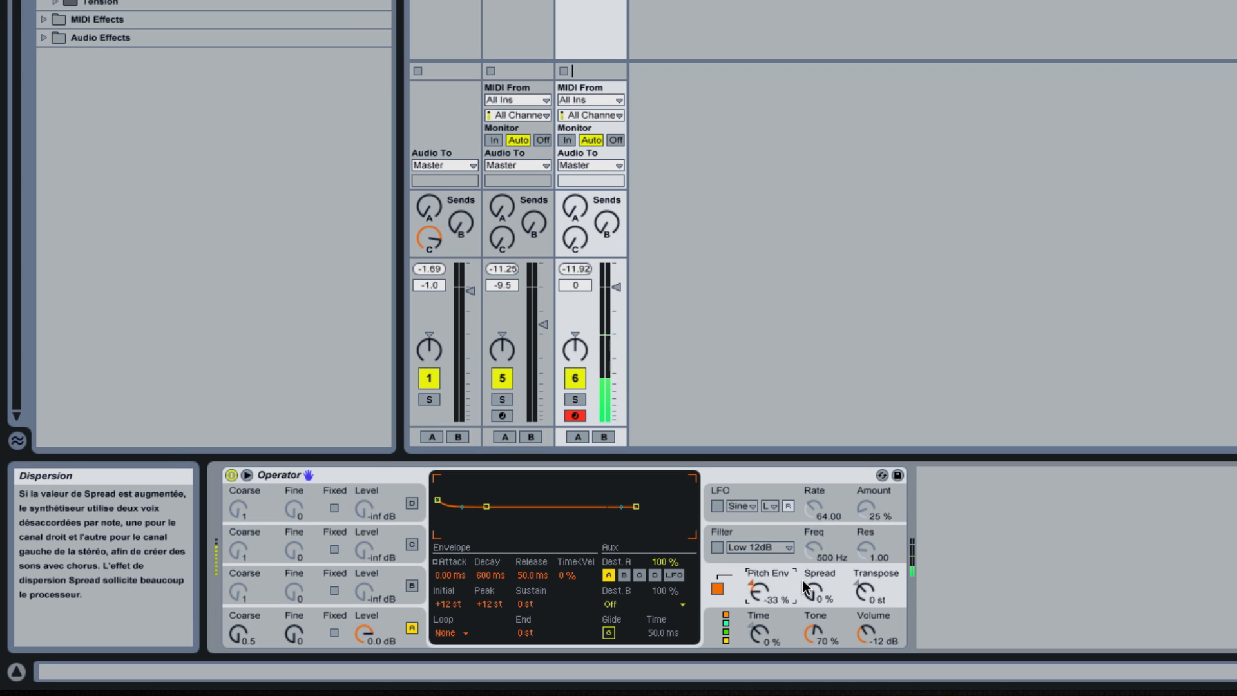
Raise Operator's Spread to 83 %.
drag(813, 590, 813, 573)
drag(813, 570, 813, 551)
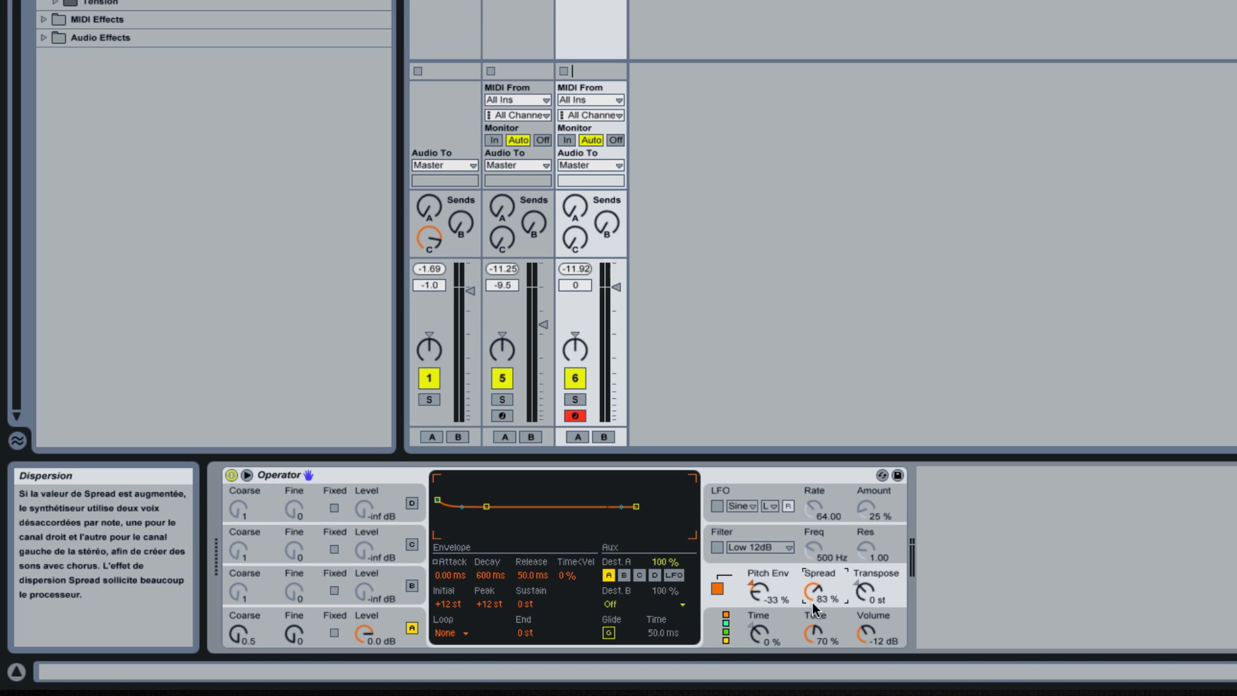
mouse_move(810, 692)
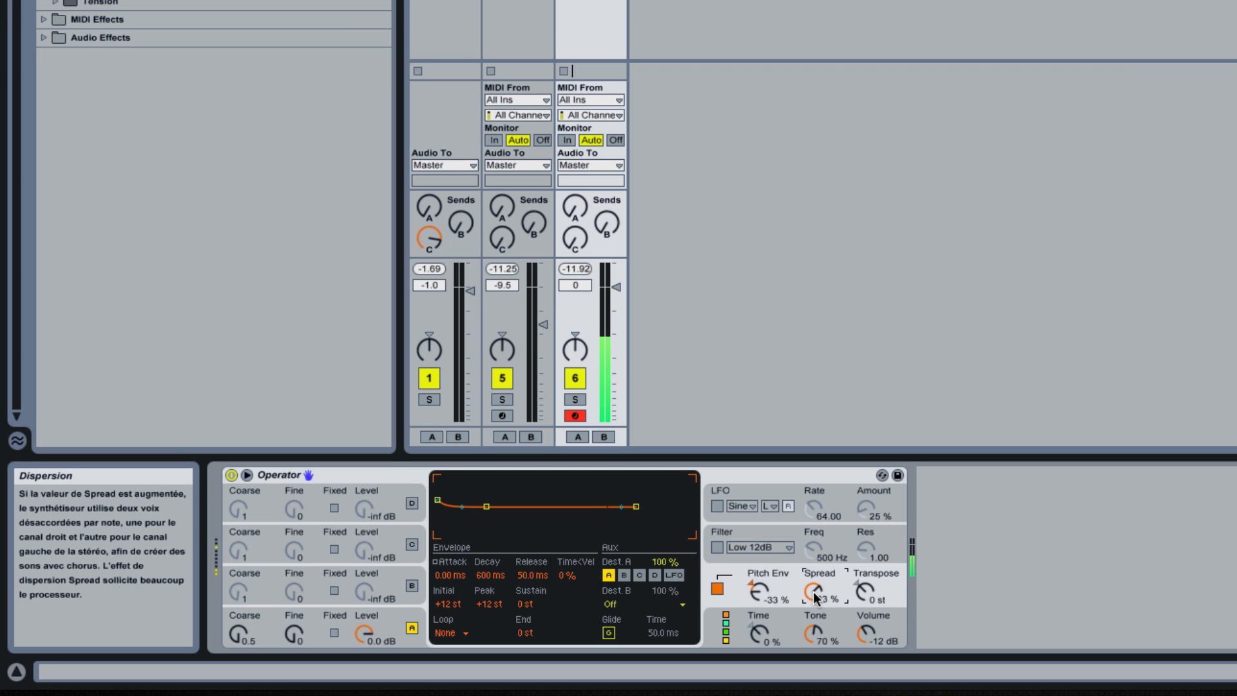
mouse_move(816, 595)
mouse_down()
mouse_move(815, 689)
mouse_move(816, 596)
mouse_up()
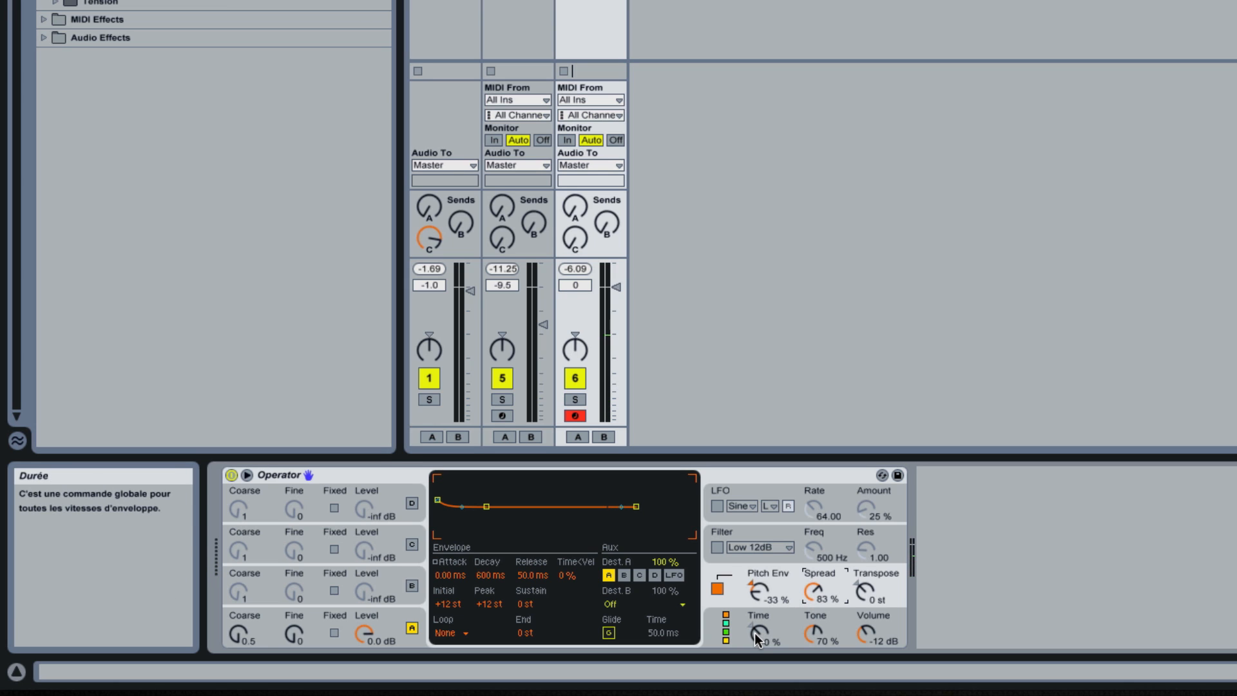
Set Operator's global Time to 11 % and lower the Operator track's volume to -3.0 dB.
drag(757, 636, 757, 629)
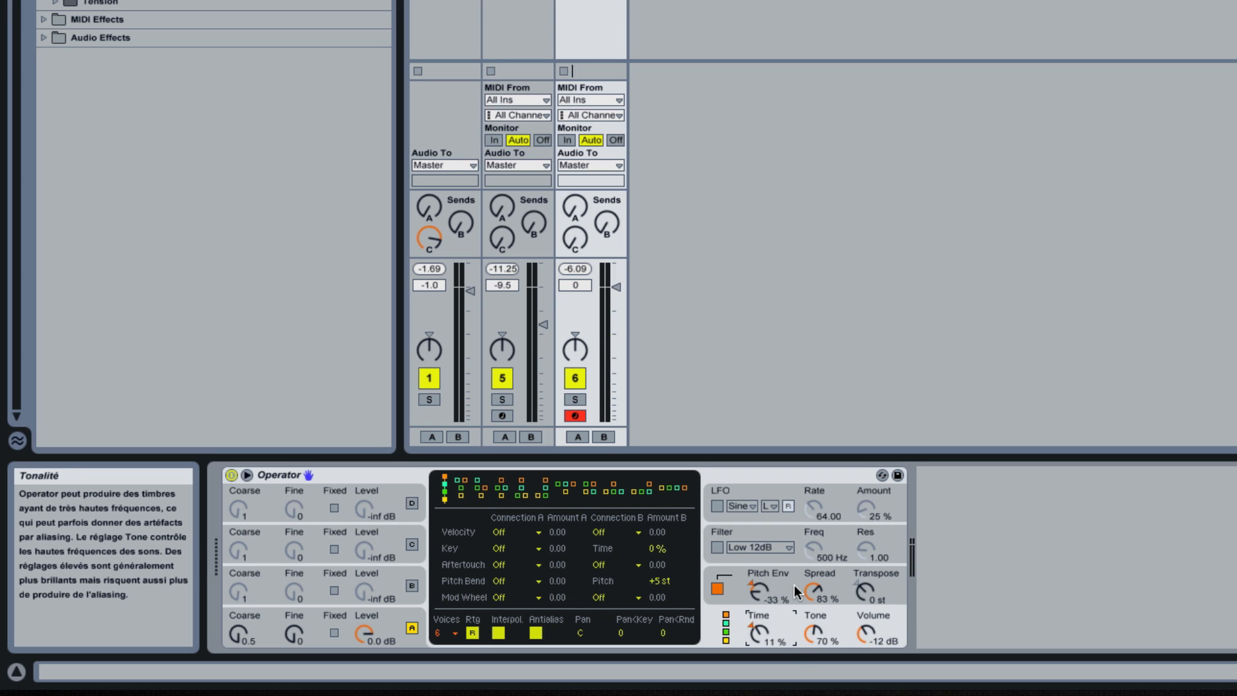
click(760, 474)
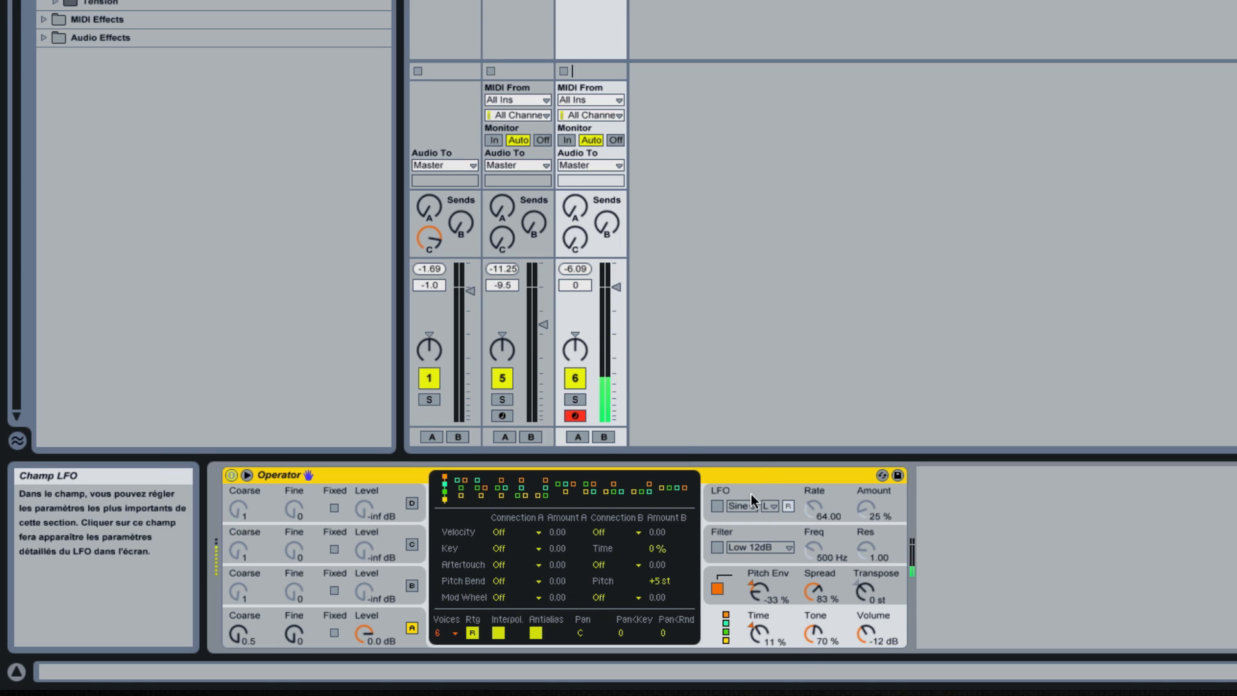
mouse_move(616, 287)
mouse_down()
mouse_move(616, 311)
mouse_move(617, 298)
mouse_up()
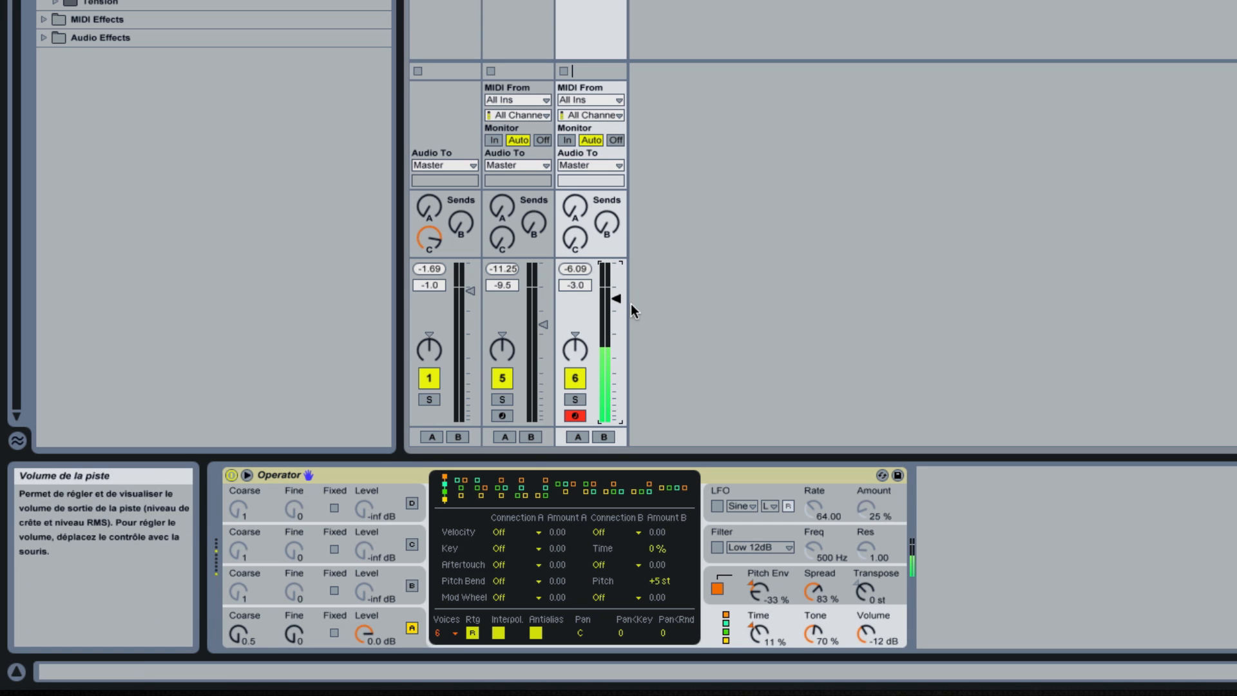
Add the Saturator audio effect after Operator and set its Drive to 4.00 dB.
click(44, 38)
scroll(120, 199, down, 4)
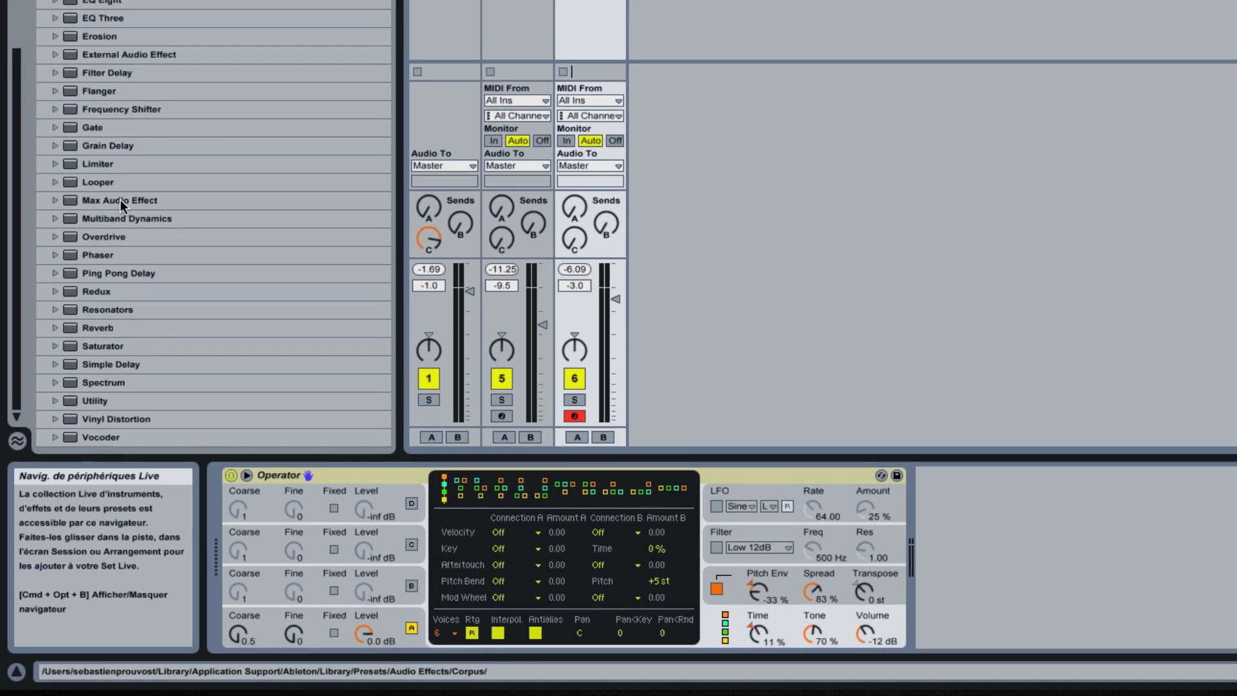
double_click(103, 355)
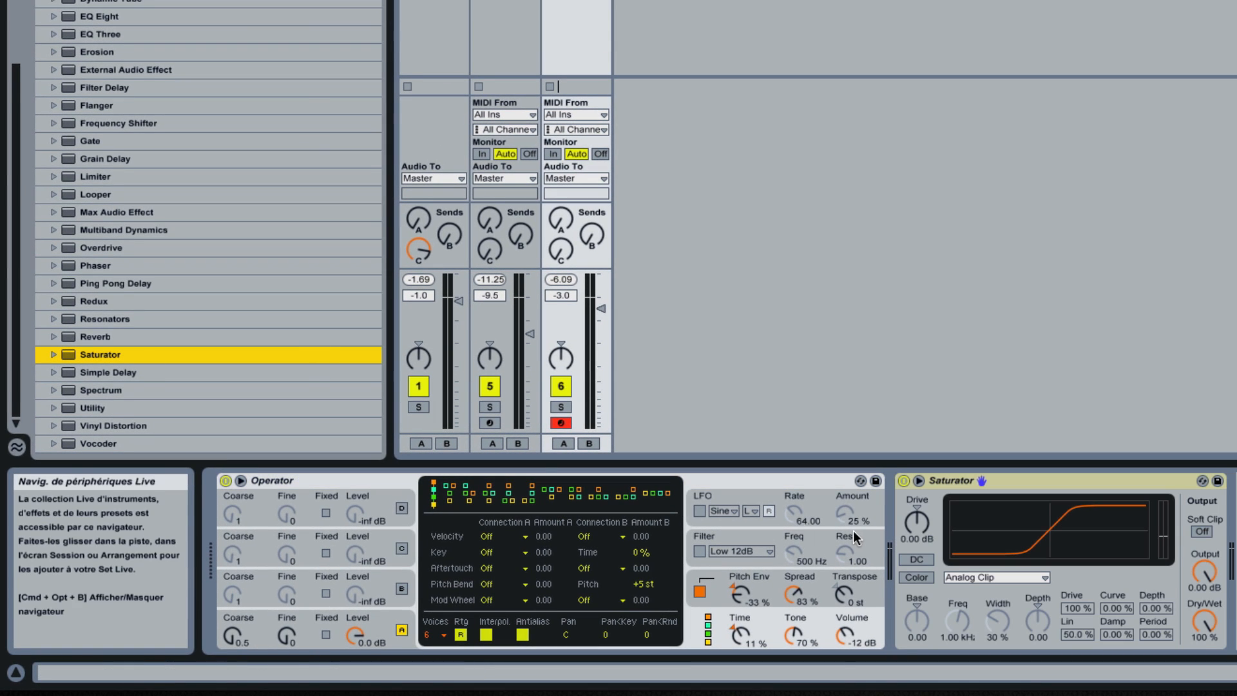
drag(933, 527, 933, 506)
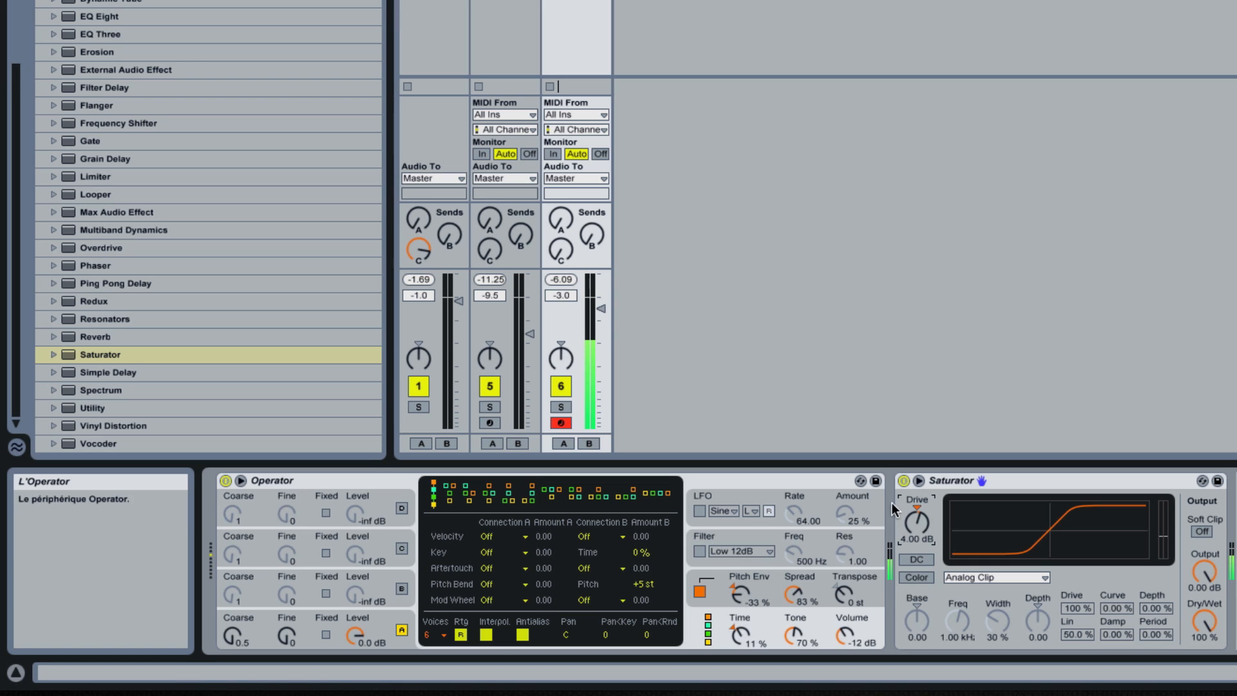
Compare the sound with Saturator off and on, and lower the Operator track's volume to -5.2 dB.
click(904, 481)
click(903, 481)
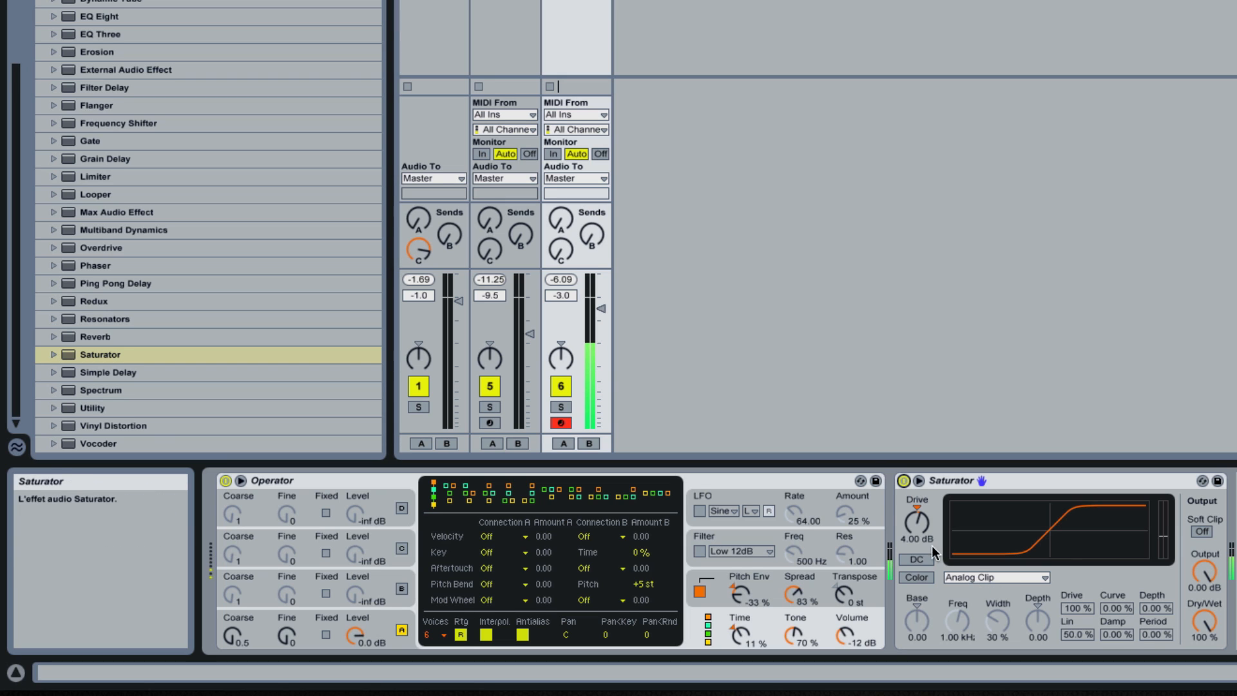
click(903, 482)
click(903, 481)
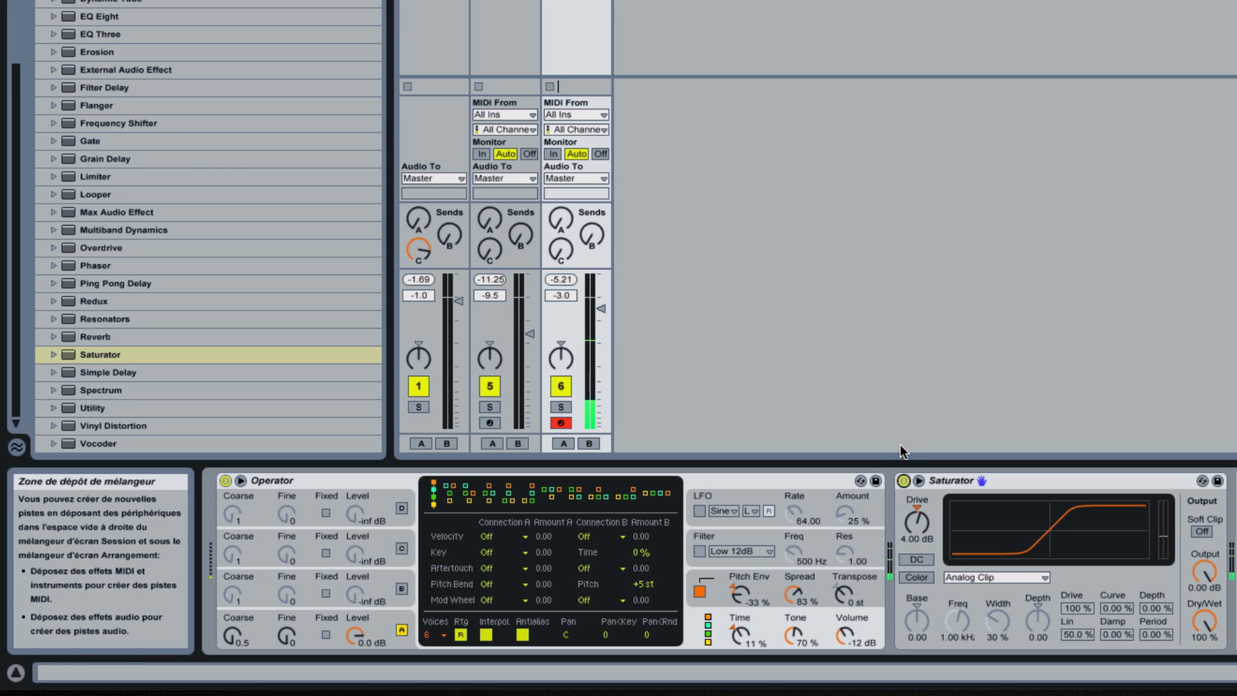
drag(599, 310, 599, 319)
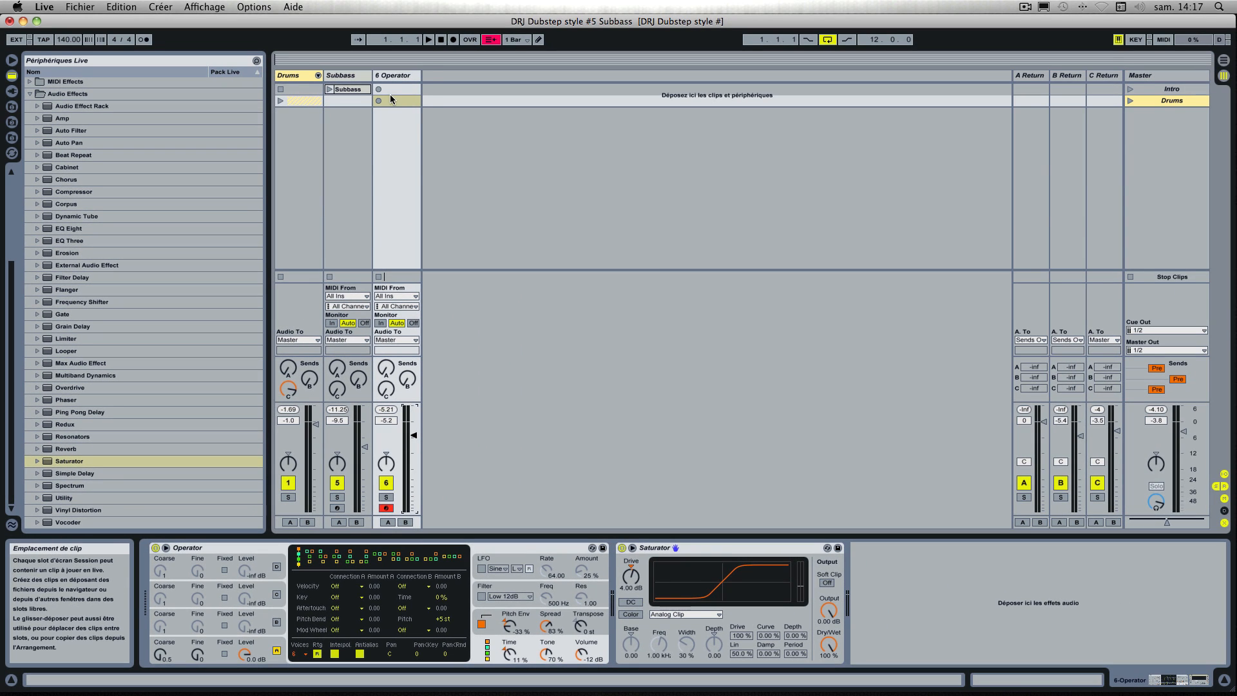
Create a MIDI clip in the Operator track's Drums scene slot and set its loop length to 8 bars.
double_click(394, 99)
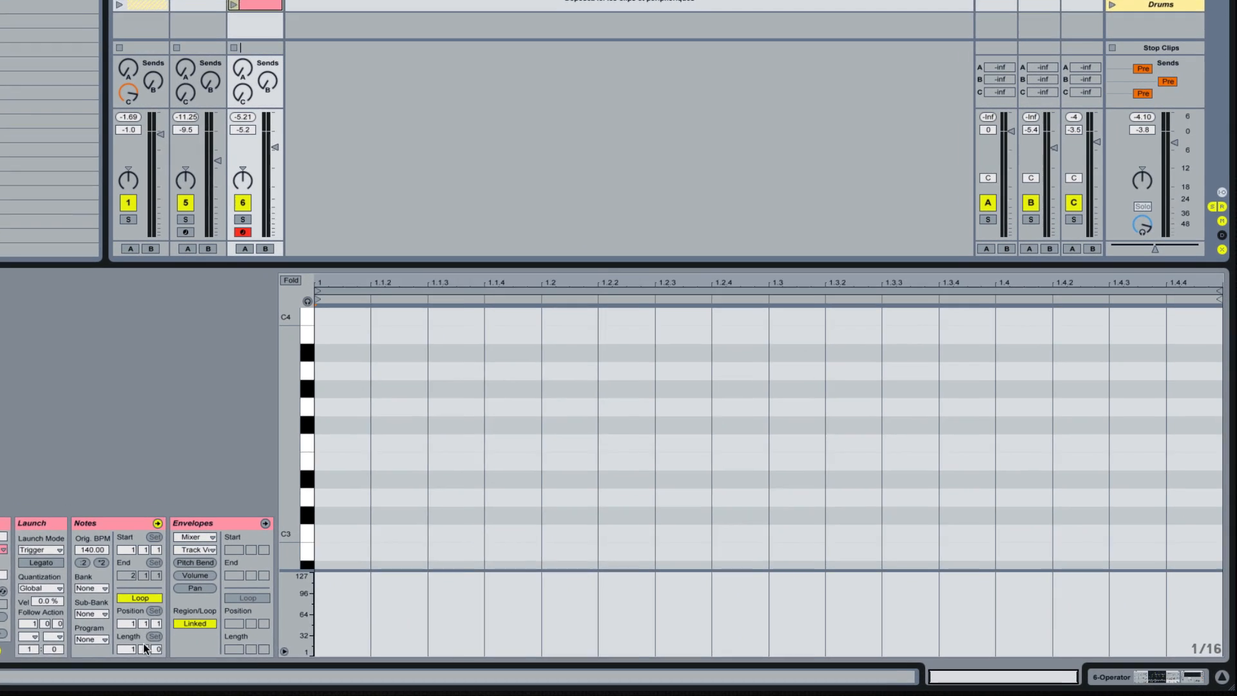
drag(293, 656, 293, 635)
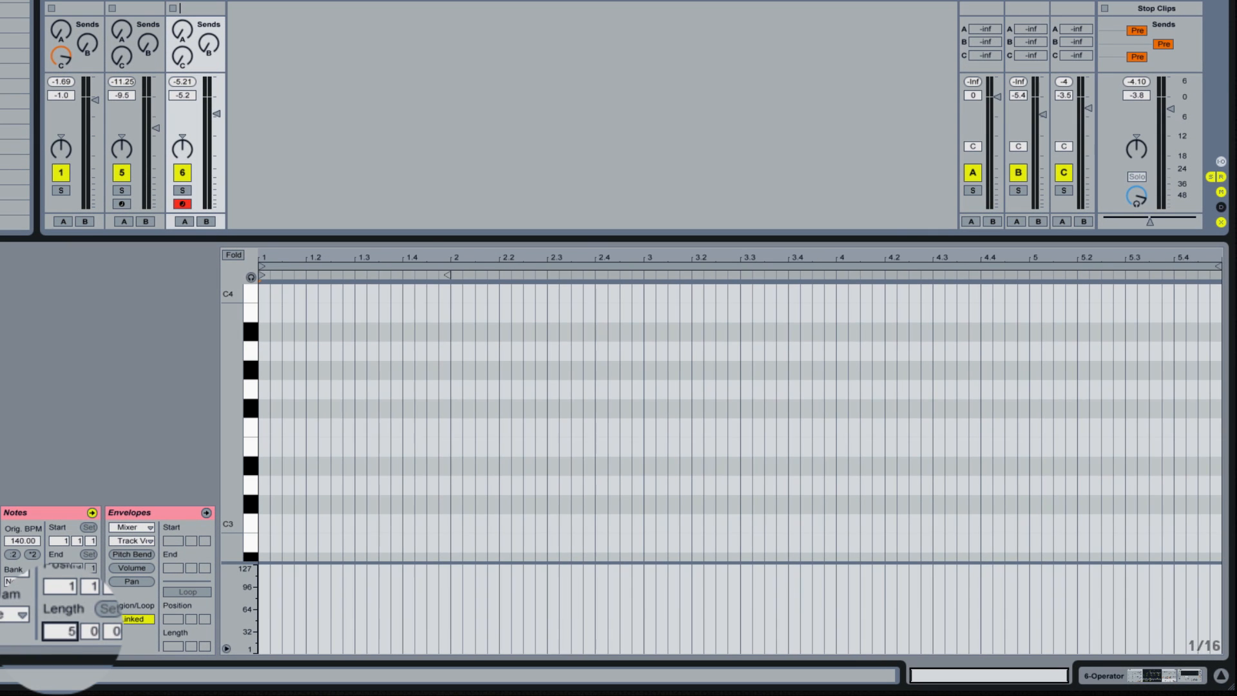
mouse_move(60, 633)
mouse_down()
mouse_move(59, 620)
mouse_move(59, 639)
mouse_up()
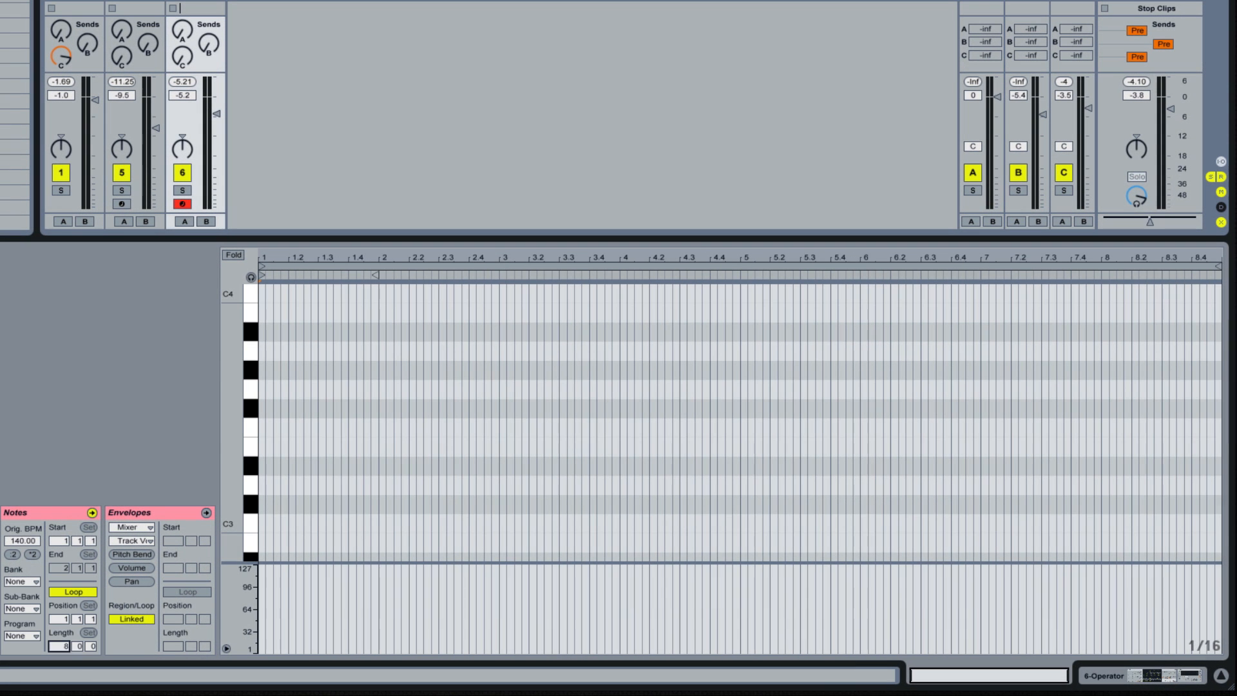
Draw a sixteenth-note C3 at the very start of the new MIDI clip.
mouse_move(235, 329)
mouse_down()
mouse_move(234, 355)
mouse_move(234, 336)
mouse_up()
drag(342, 259, 405, 269)
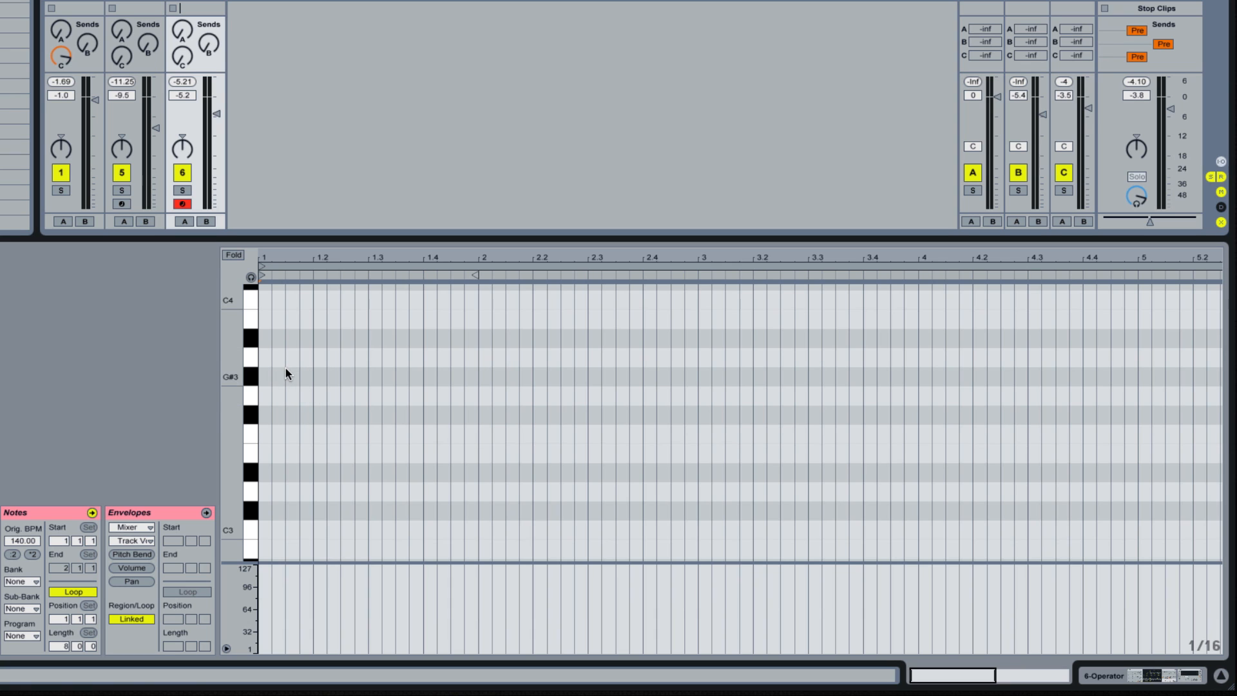
scroll(285, 371, down, 2)
click(265, 503)
double_click(265, 504)
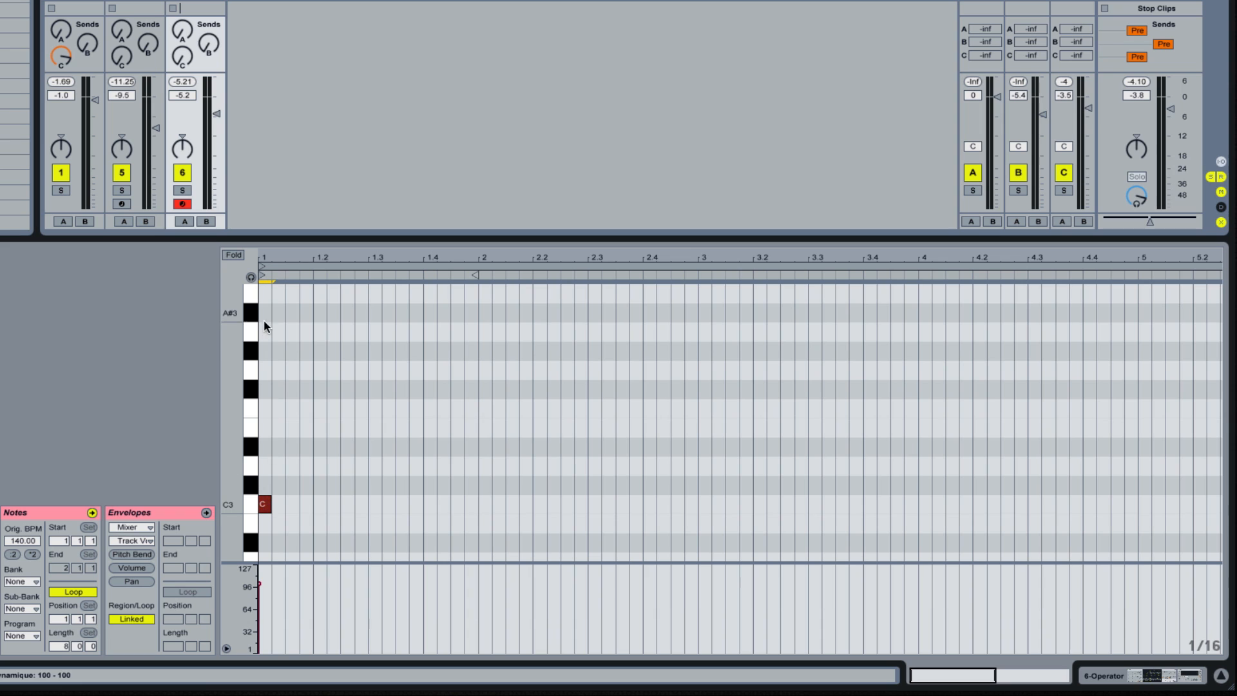
Add a C4 note at the clip's start and extend both C notes to two bars long.
scroll(281, 335, up, 2)
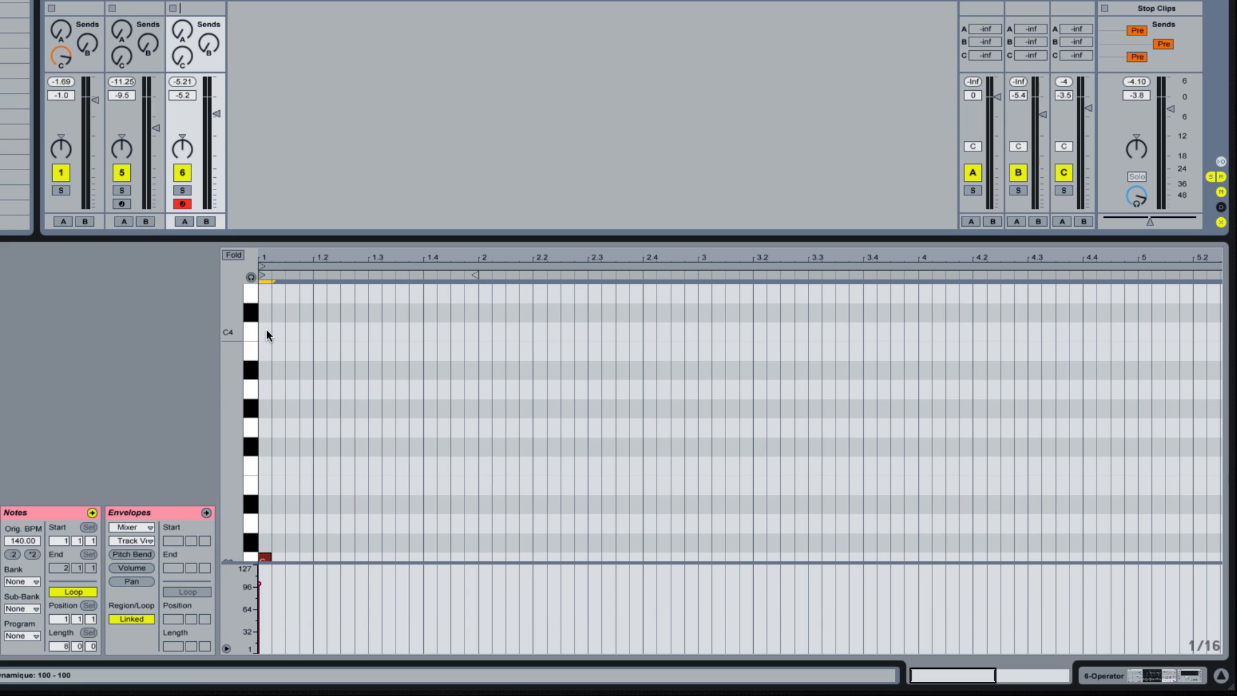
double_click(264, 330)
drag(275, 329, 265, 556)
drag(272, 331, 698, 336)
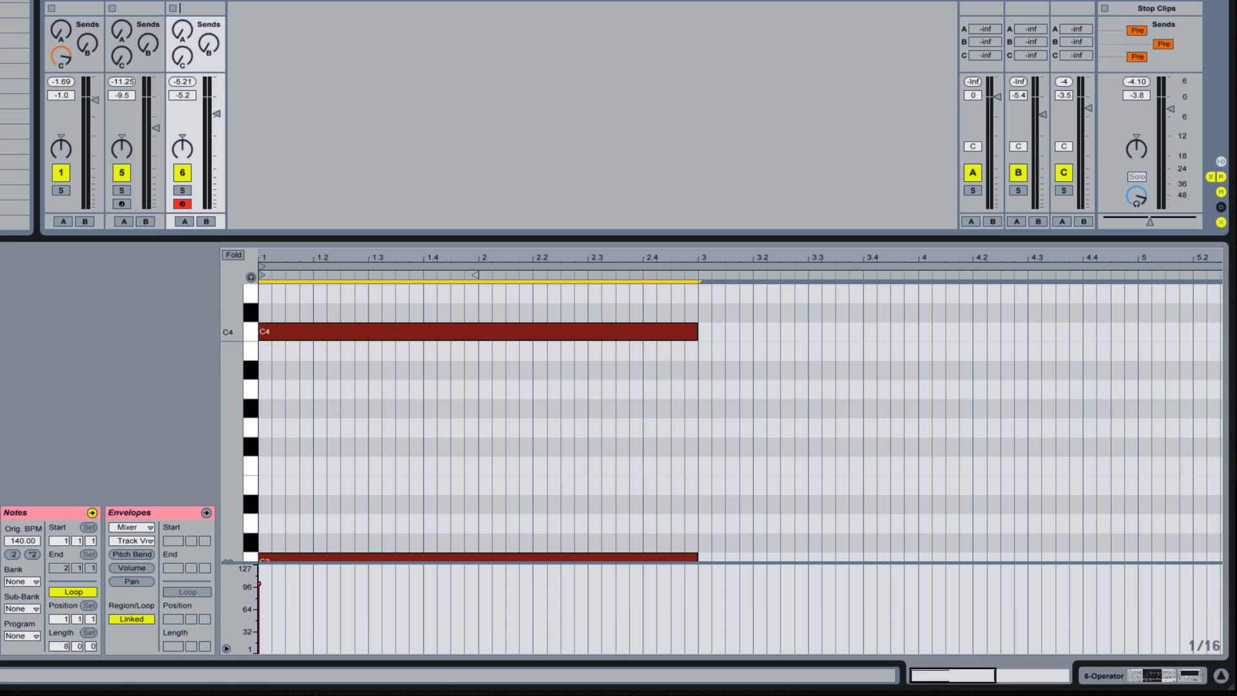
Disarm recording on the Operator track and play its new clip.
click(182, 203)
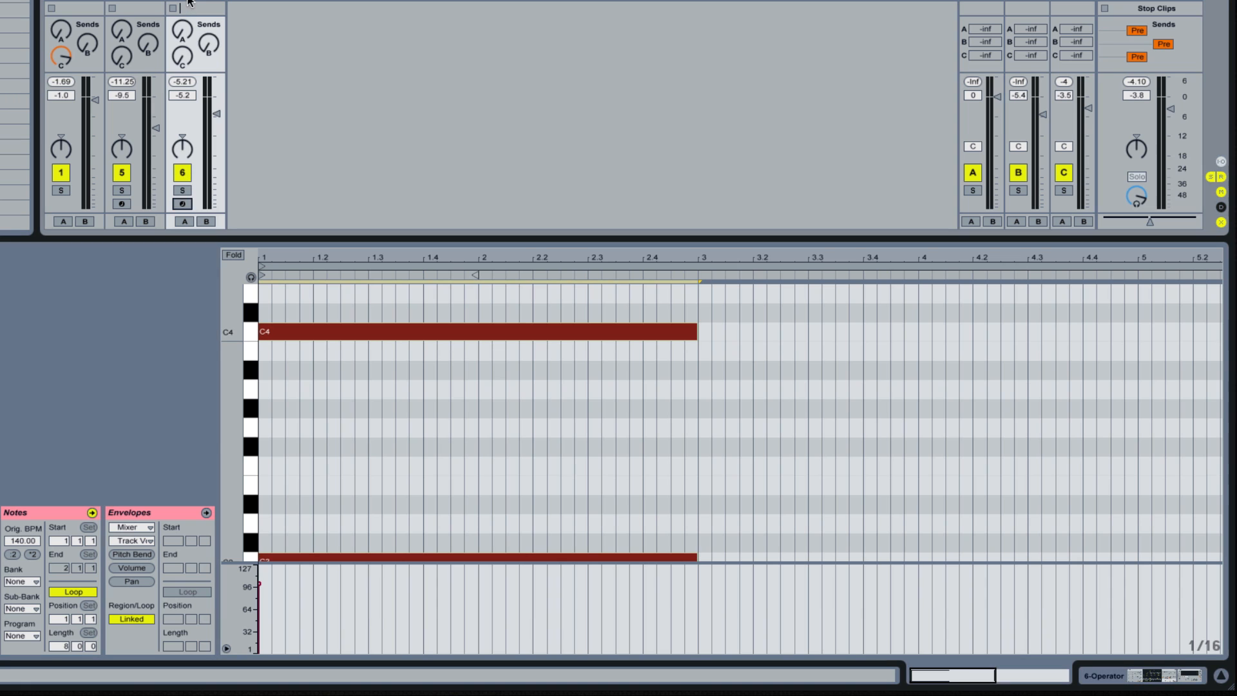
key(space)
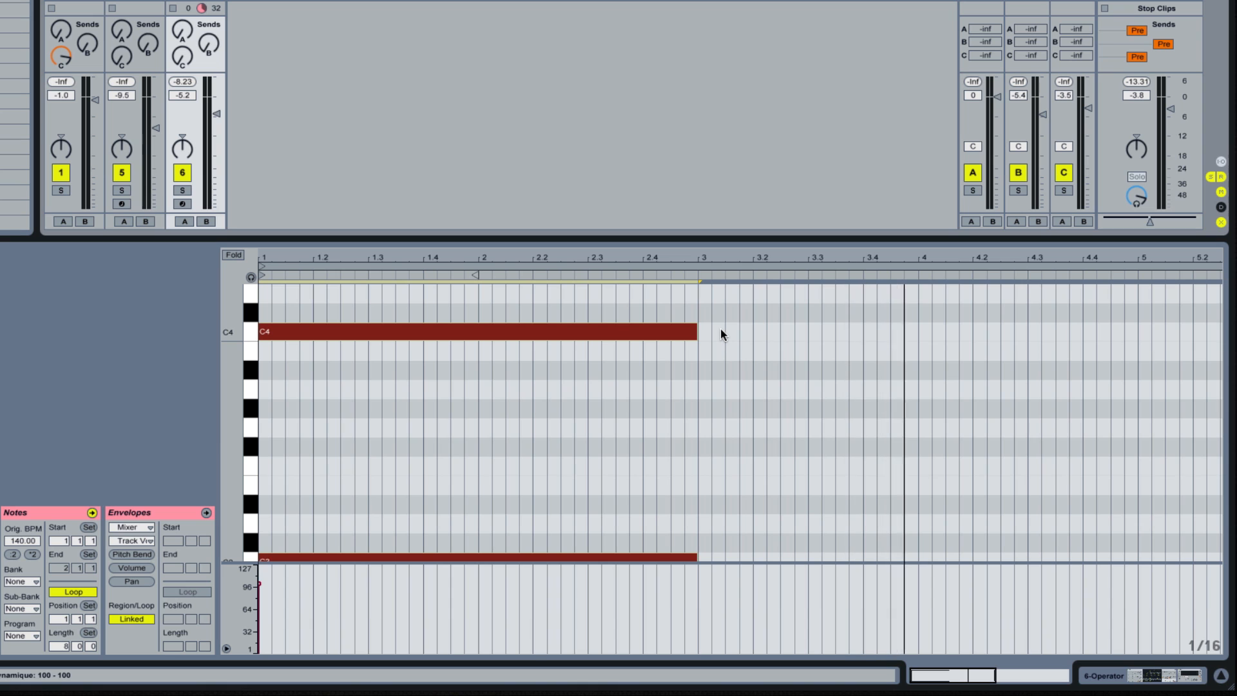
Duplicate the two C notes, enlarge the note editor, and place the copies at bar 3 as A#3 and A#2.
drag(738, 311, 677, 463)
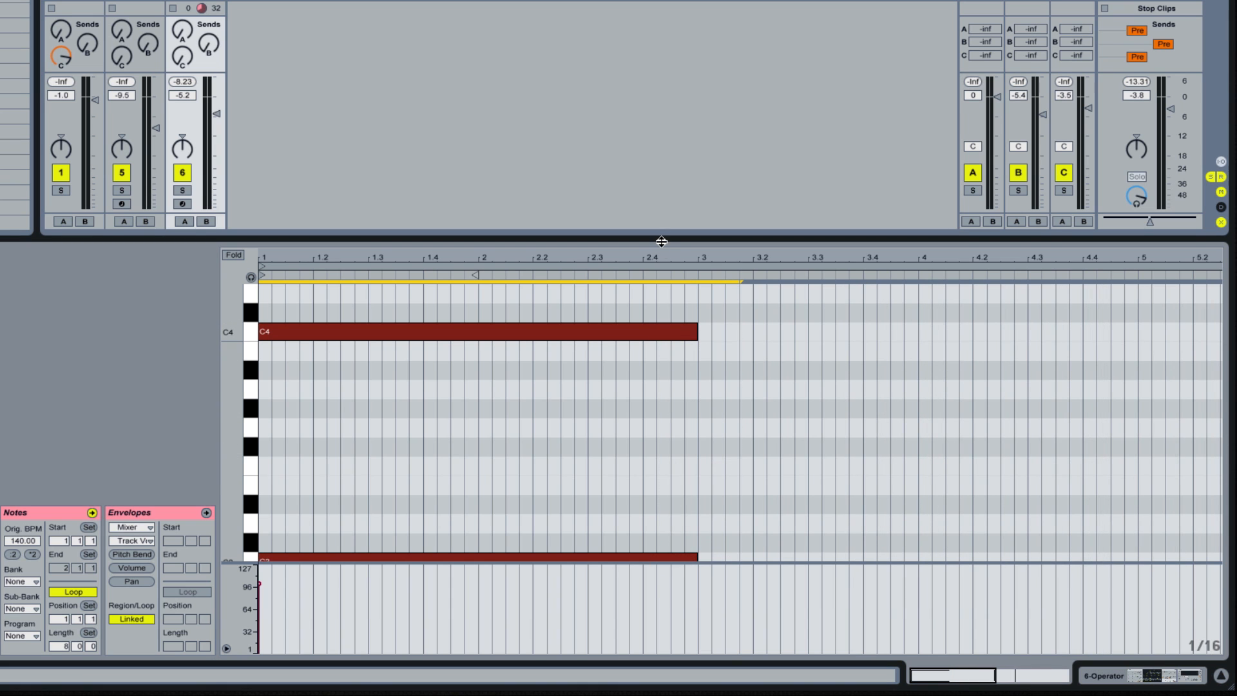
drag(660, 243, 651, 132)
drag(729, 225, 572, 511)
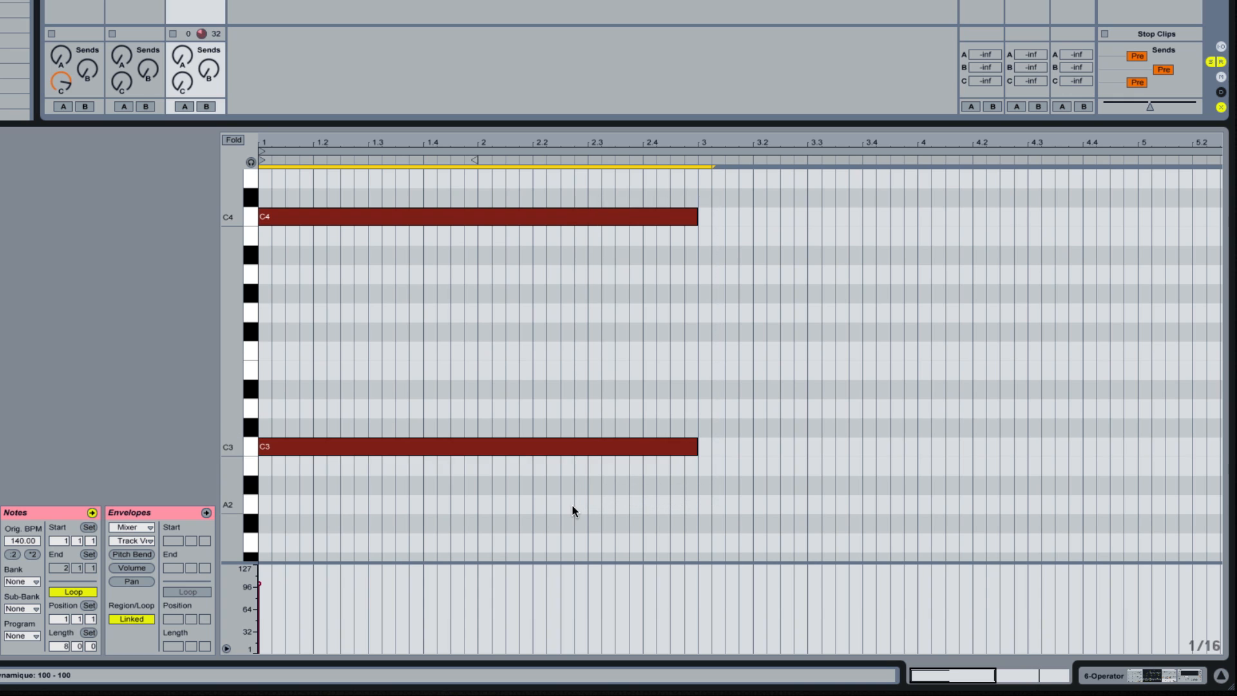
key(ctrl+d)
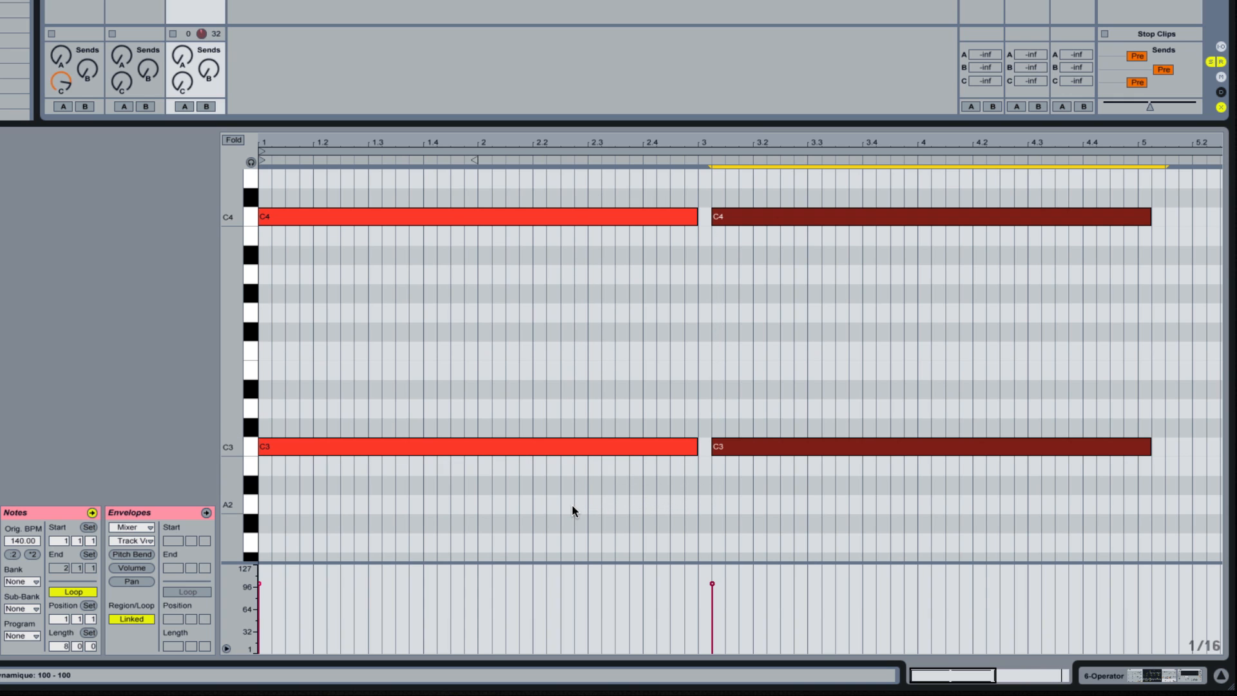
key(space)
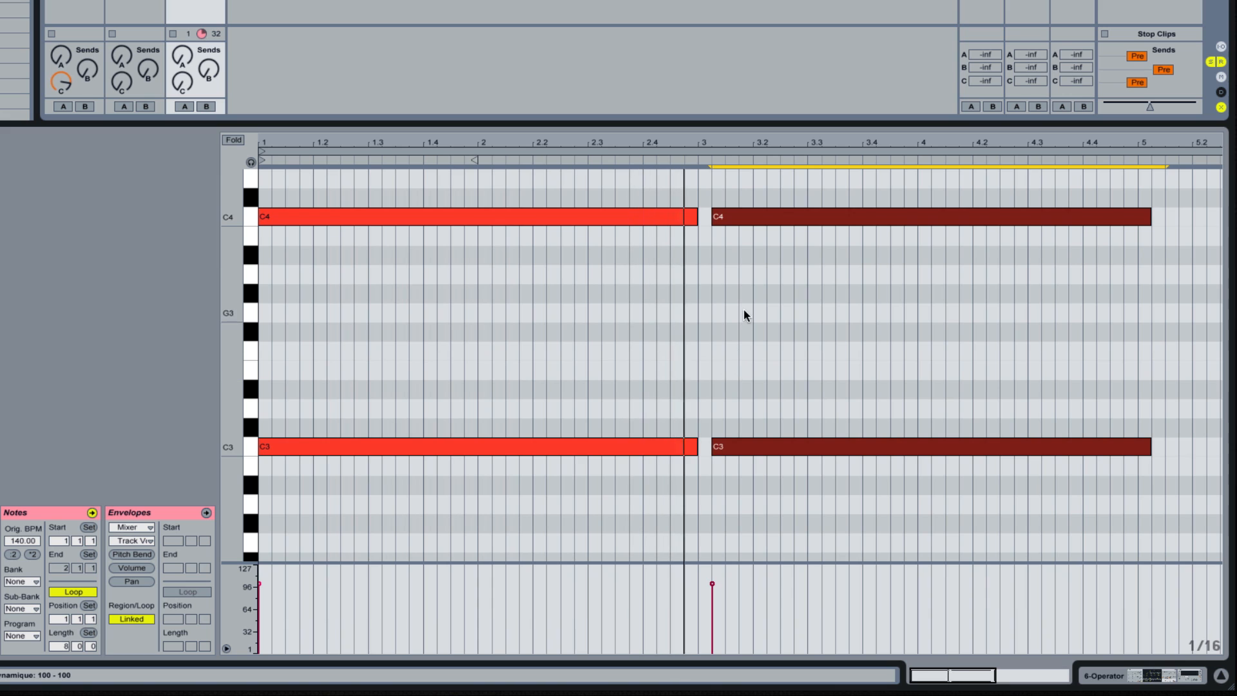
drag(776, 215, 761, 255)
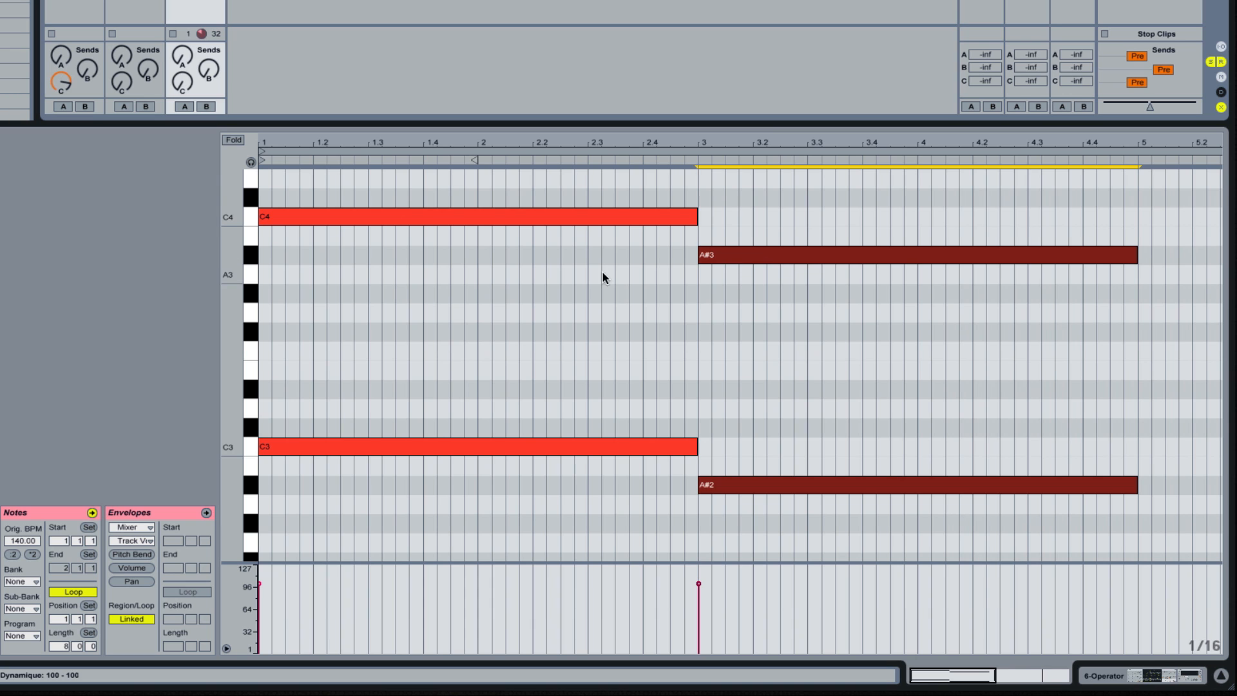
Transpose the two C notes in bars 1 and 2 down an octave to C3 and C2.
drag(505, 190, 505, 371)
drag(492, 478, 492, 478)
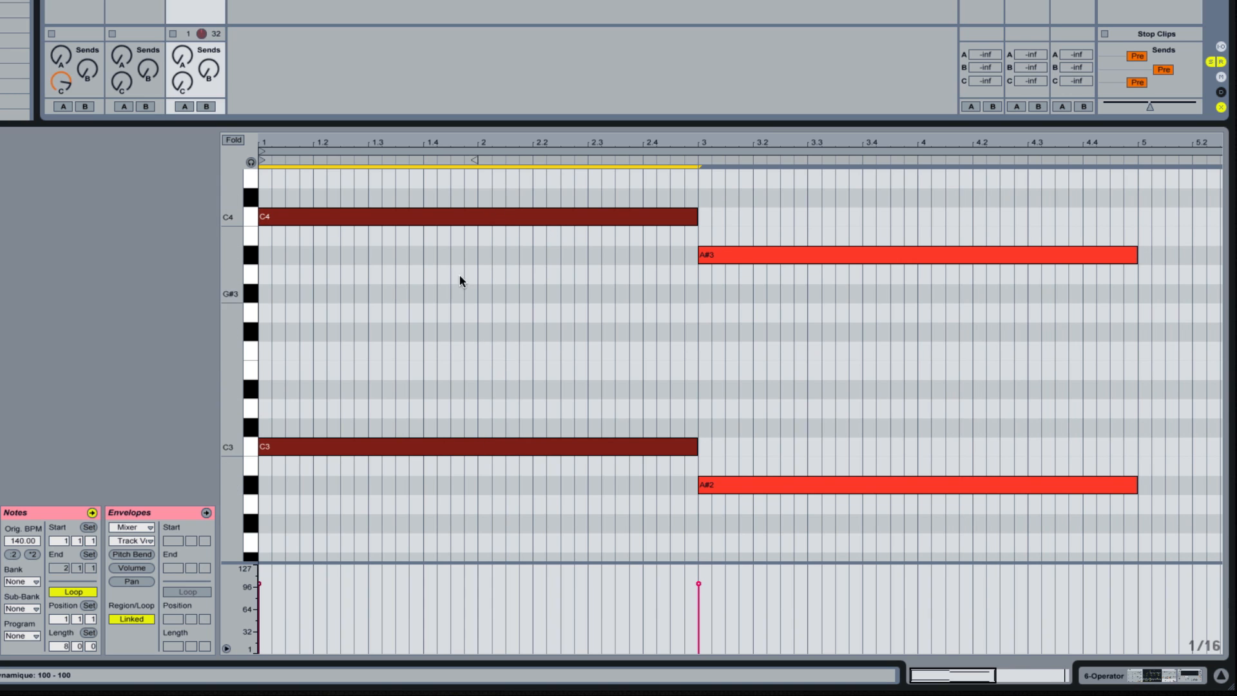
scroll(452, 245, down, 1)
drag(436, 210, 436, 425)
scroll(458, 323, down, 4)
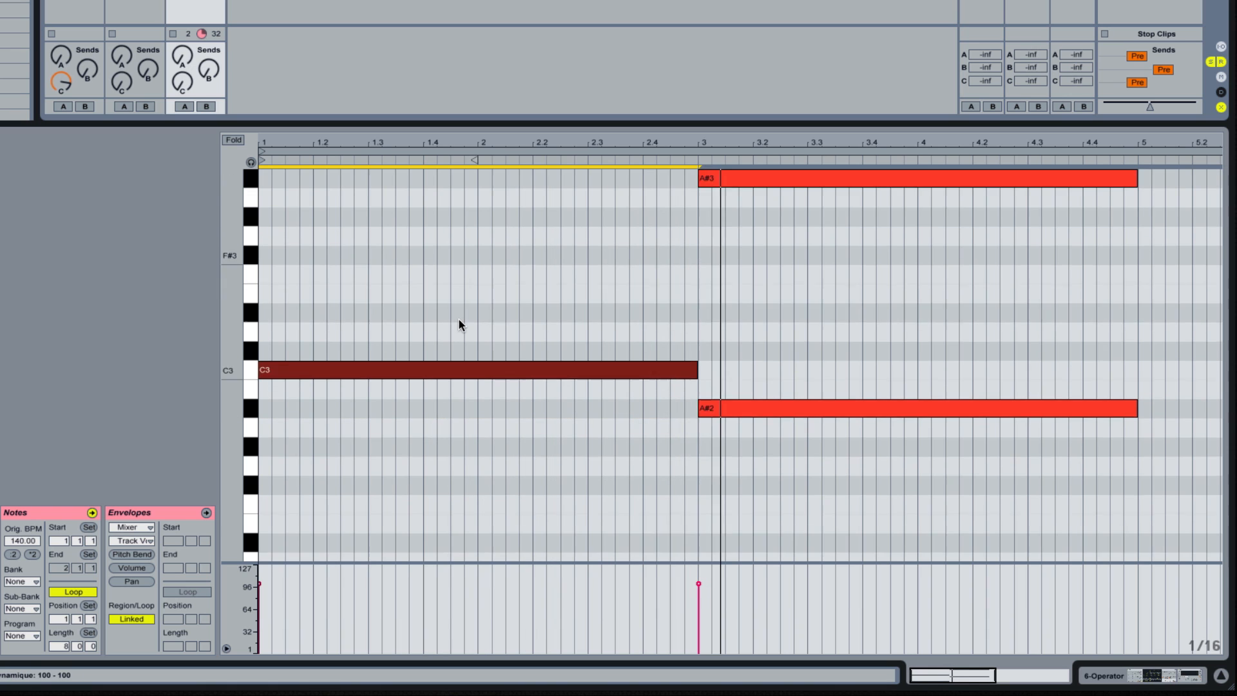
Transpose both A# notes in bars 3 and 4 down an octave to A#2 and A#1.
scroll(483, 323, up, 6)
scroll(677, 295, up, 2)
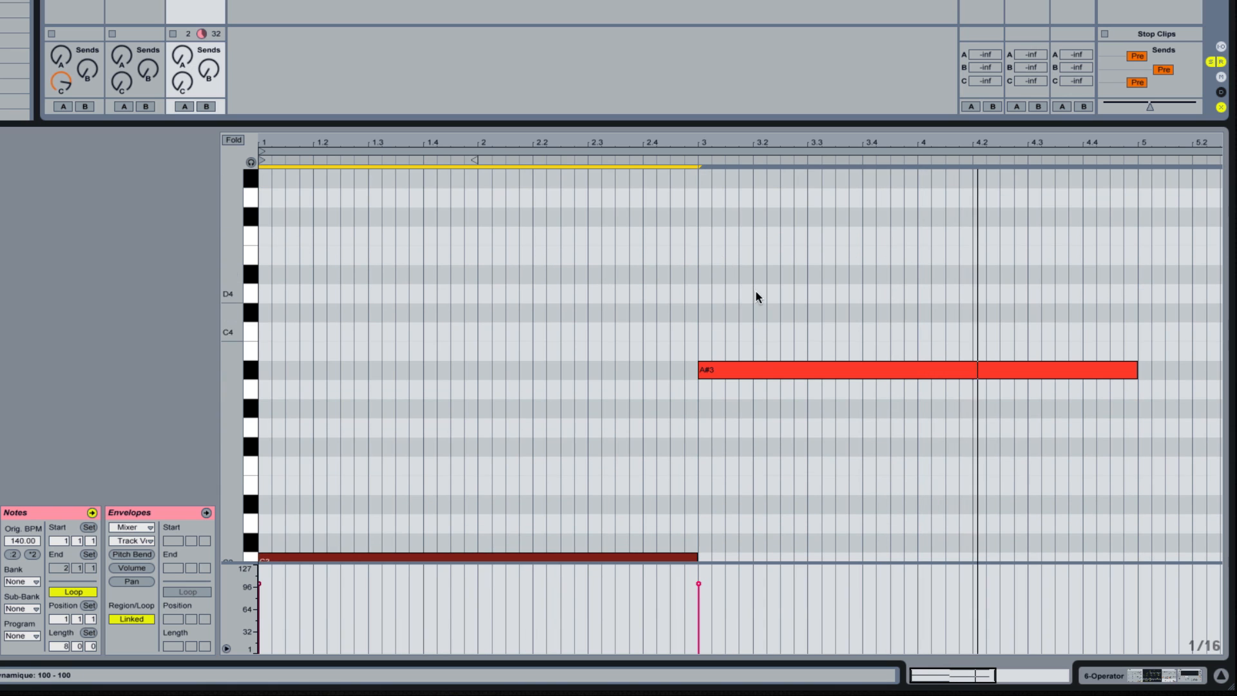
drag(756, 291, 752, 579)
scroll(774, 490, down, 3)
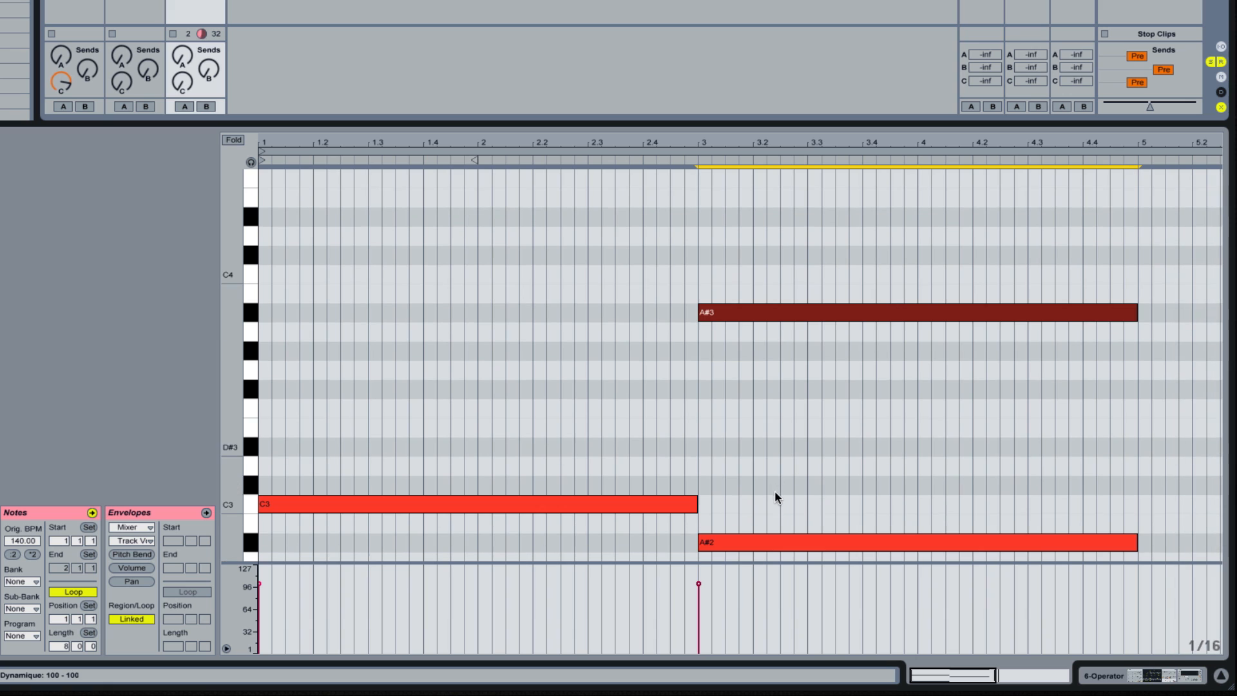
drag(792, 283, 794, 558)
scroll(782, 456, down, 3)
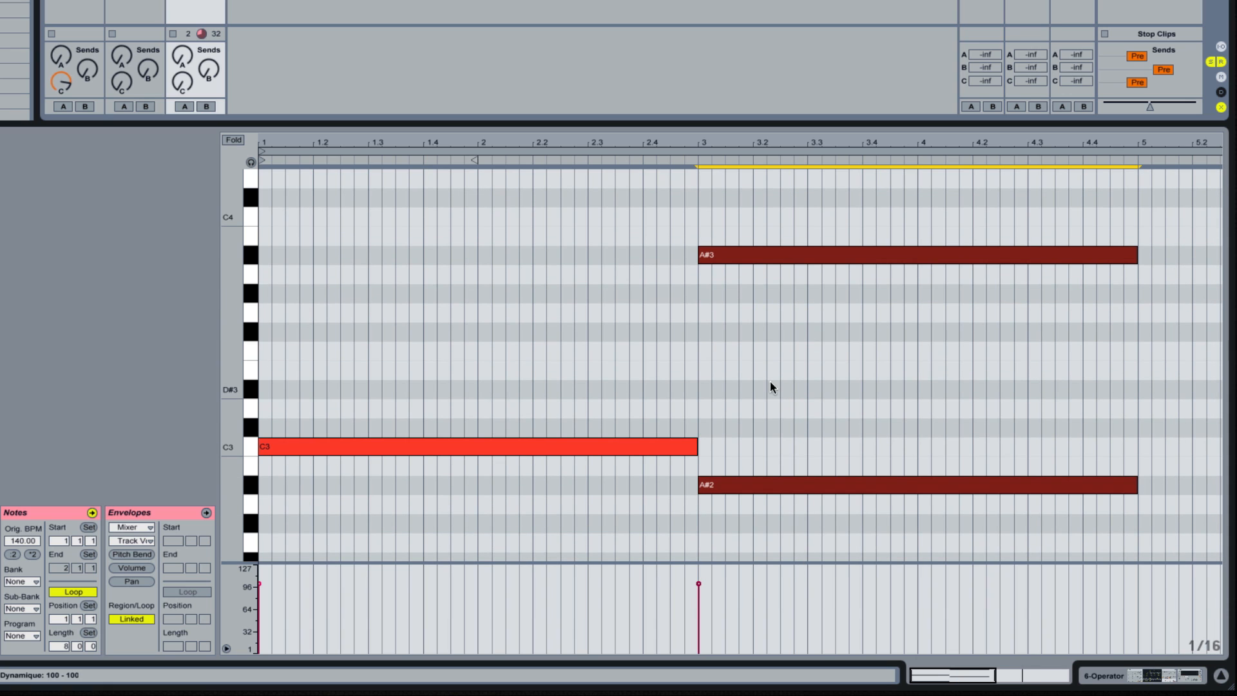
drag(759, 259, 760, 493)
scroll(755, 424, down, 8)
scroll(755, 424, down, 2)
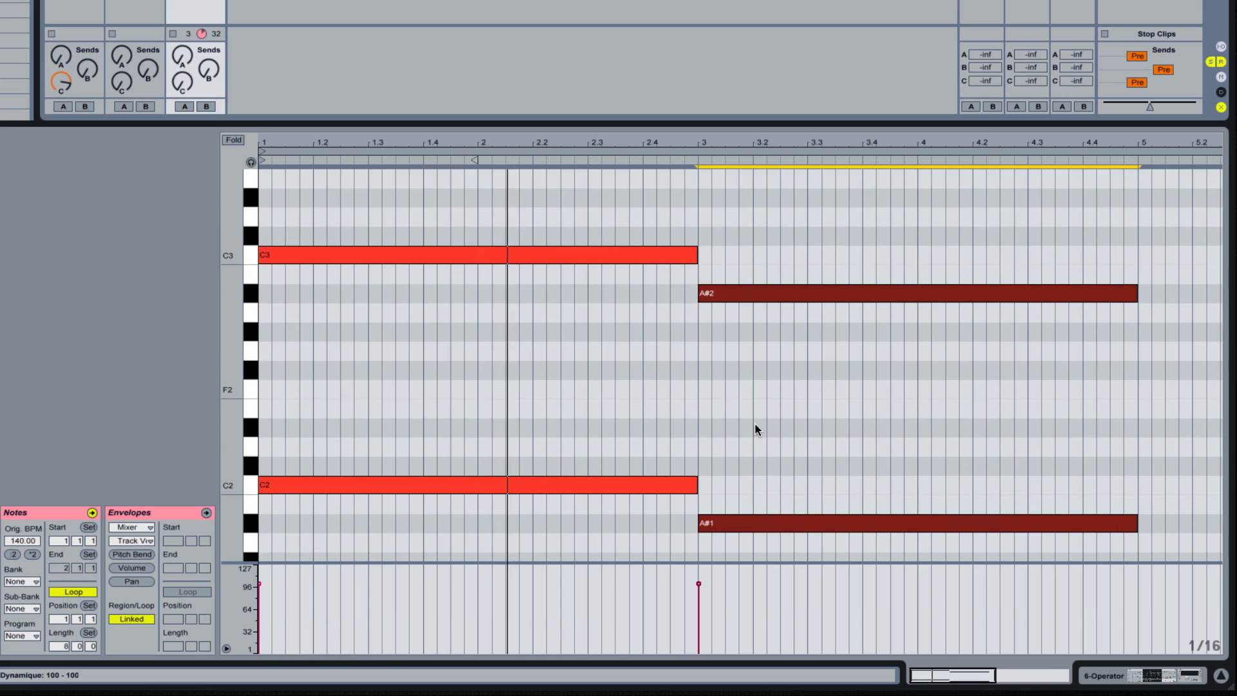
Duplicate the two A# notes to bar 5 and lower the copies to F2 and F1.
scroll(755, 429, down, 3)
scroll(755, 429, right, 6)
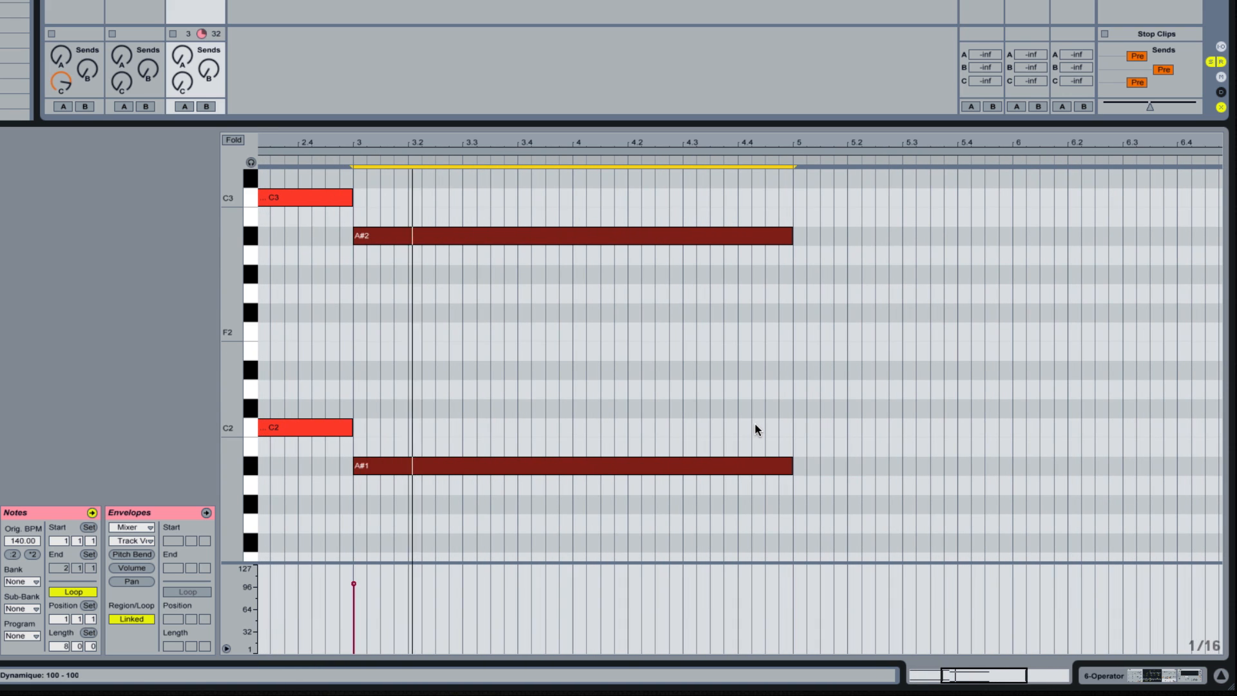
key(ctrl+d)
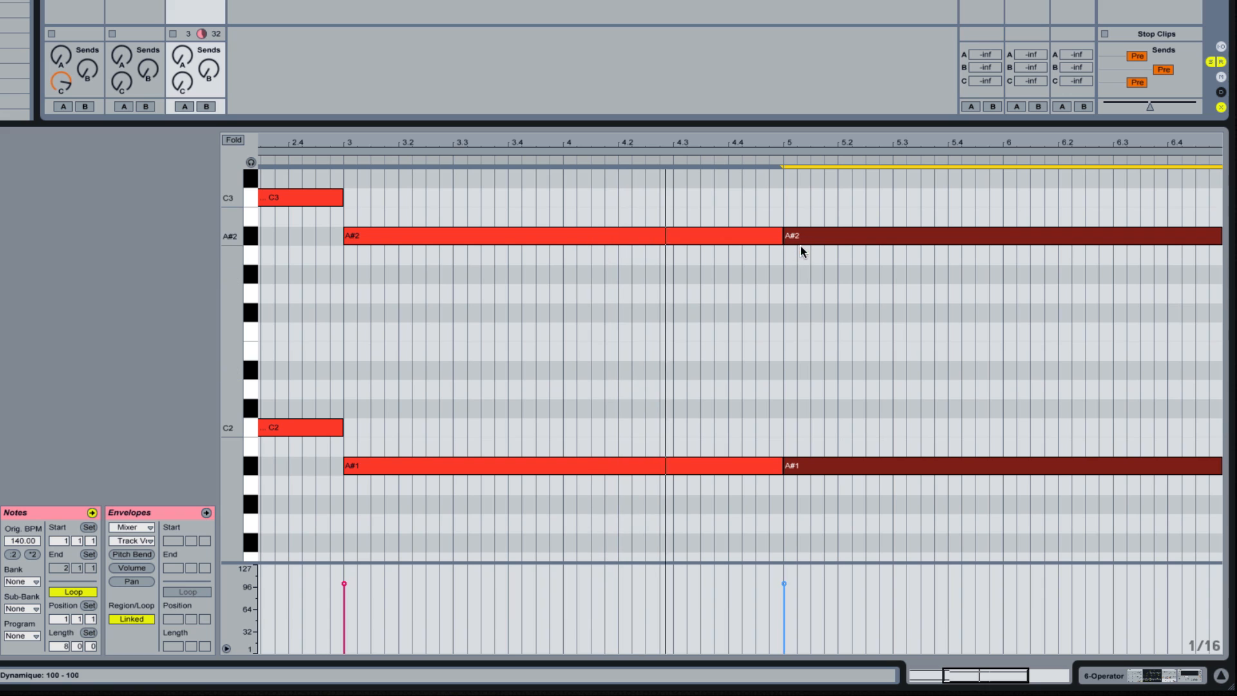
drag(830, 234, 868, 542)
click(830, 308)
drag(856, 323, 855, 332)
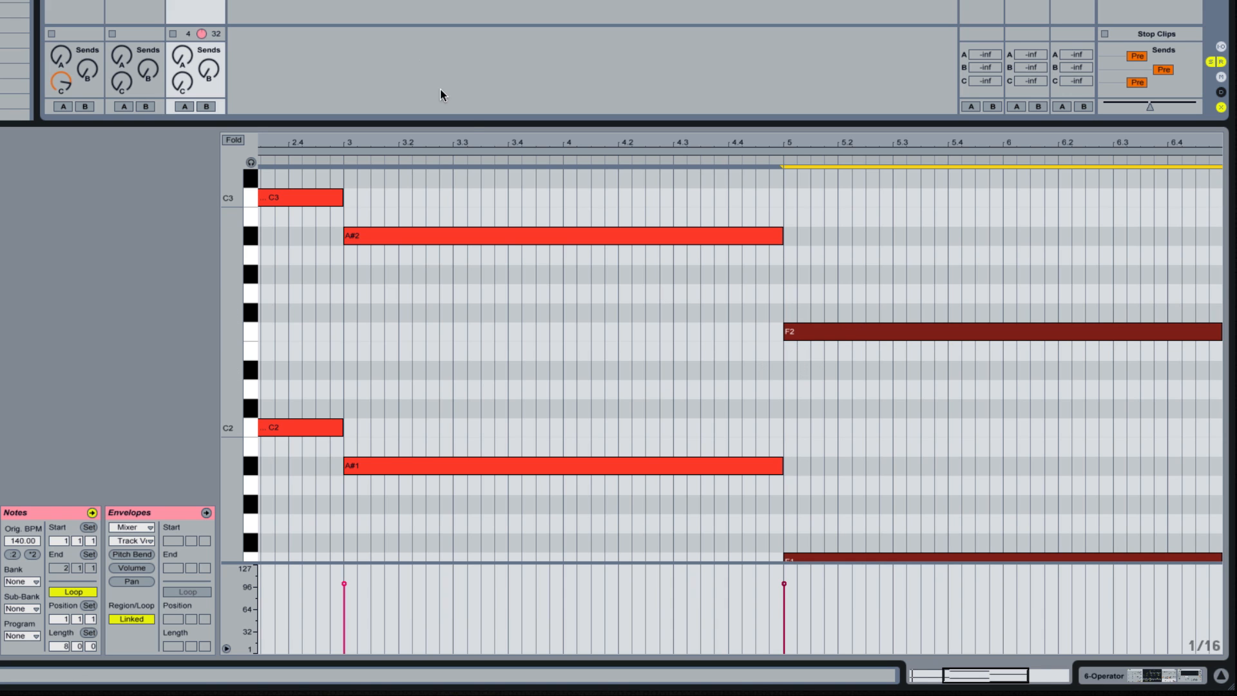
Duplicate the two F notes to bar 7 and raise the copies to G#2 and G#1.
scroll(632, 300, right, 4)
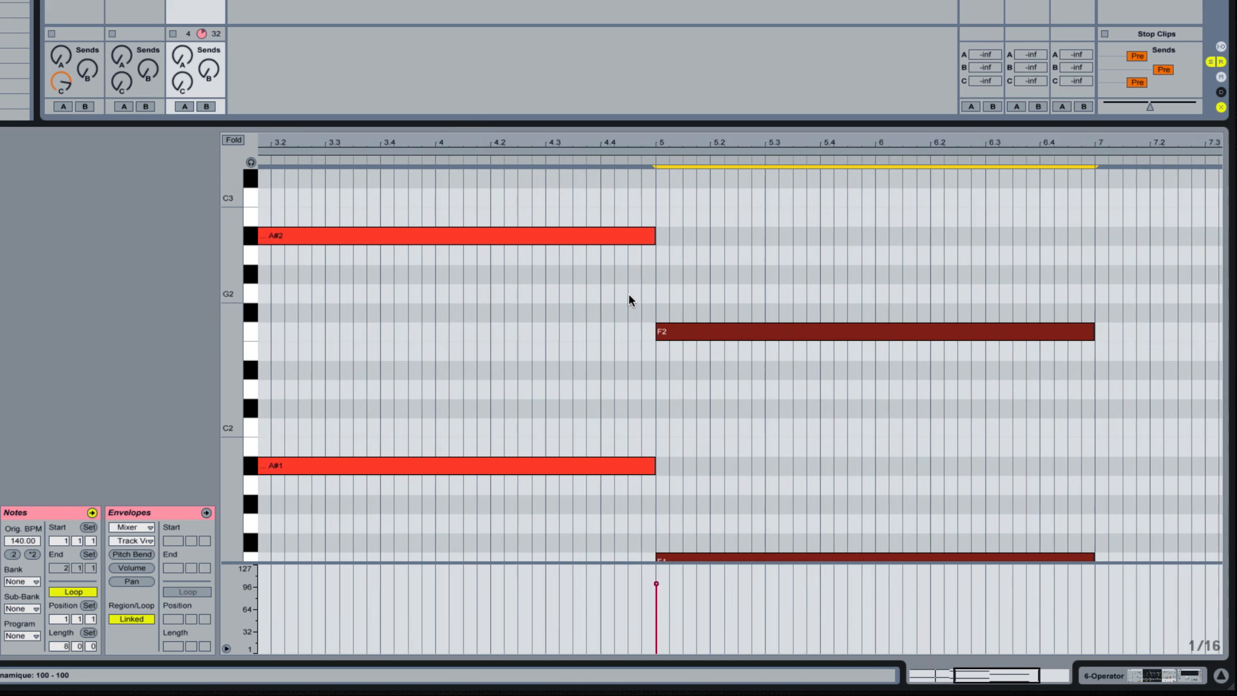
scroll(628, 295, right, 7)
scroll(629, 295, up, 3)
scroll(628, 295, down, 4)
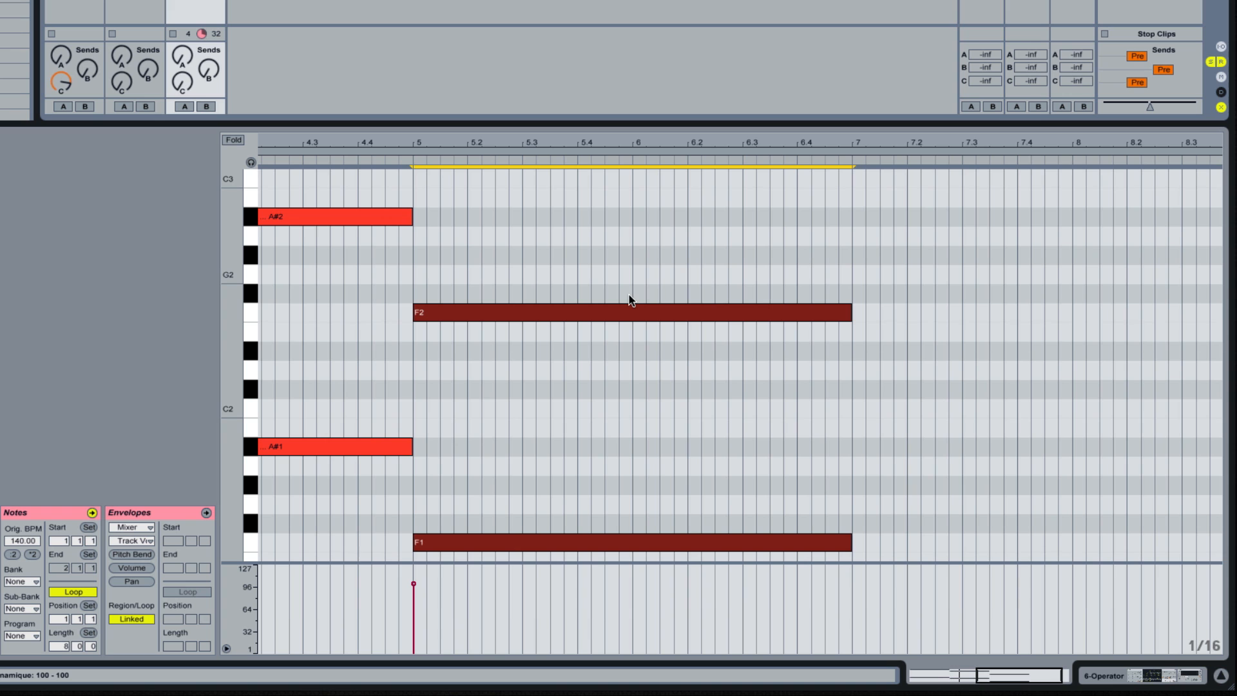
key(ctrl+d)
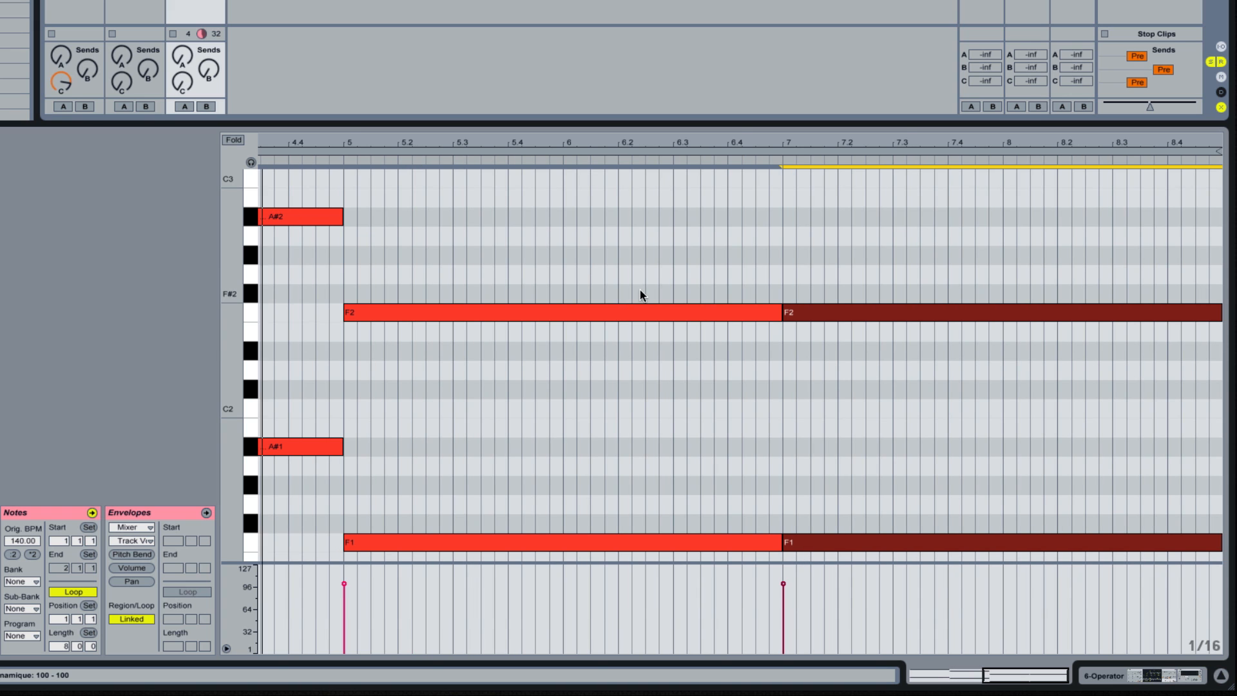
drag(820, 312, 827, 263)
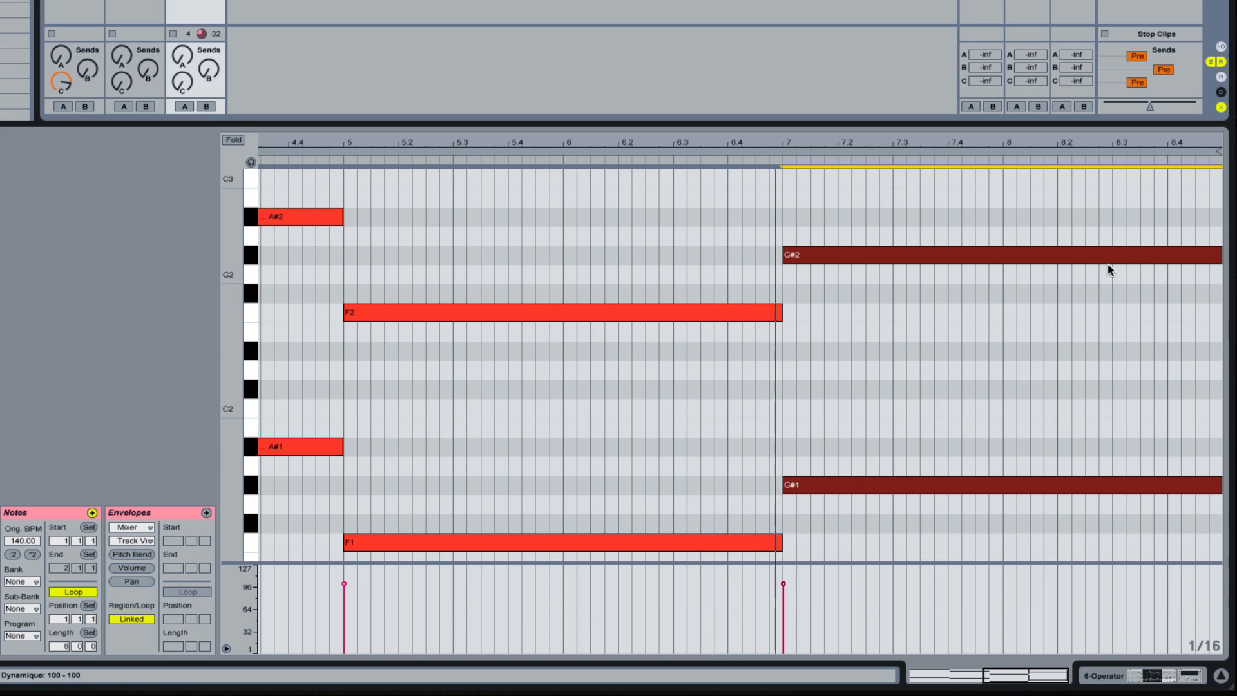
Shorten the G# notes to one bar and duplicate them to bar 8 as D#2 and D#1.
drag(1220, 254, 1002, 255)
key(ctrl+d)
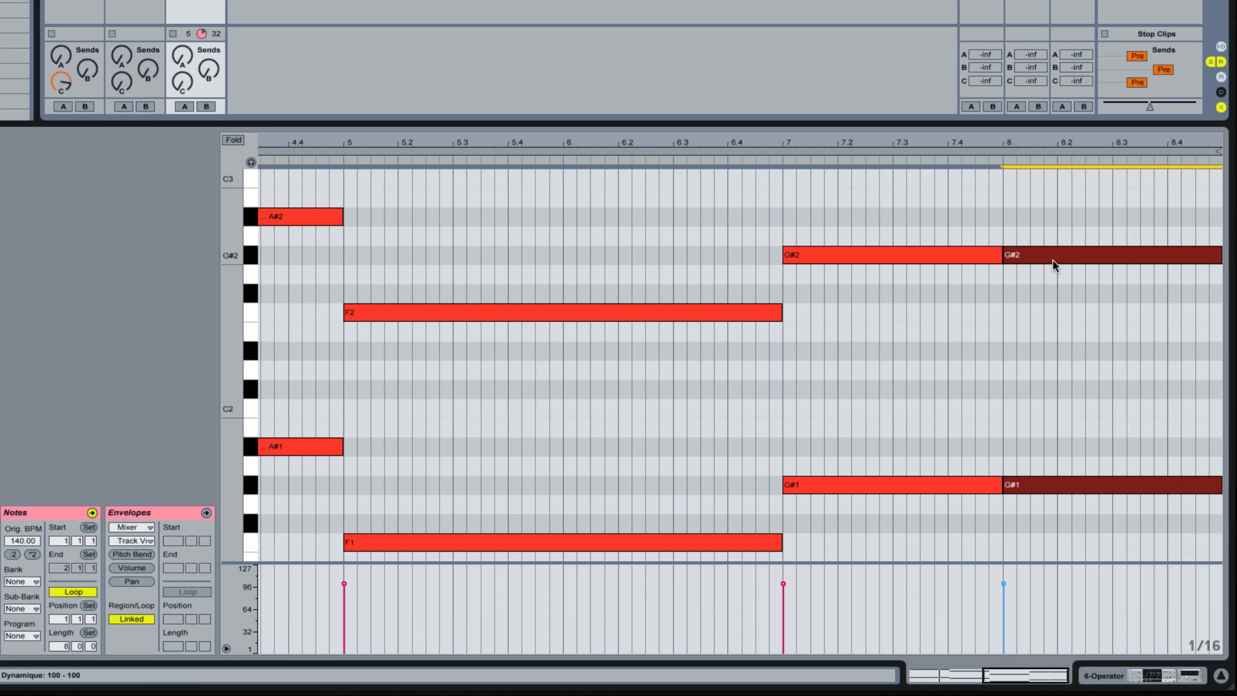
drag(1054, 258, 1052, 342)
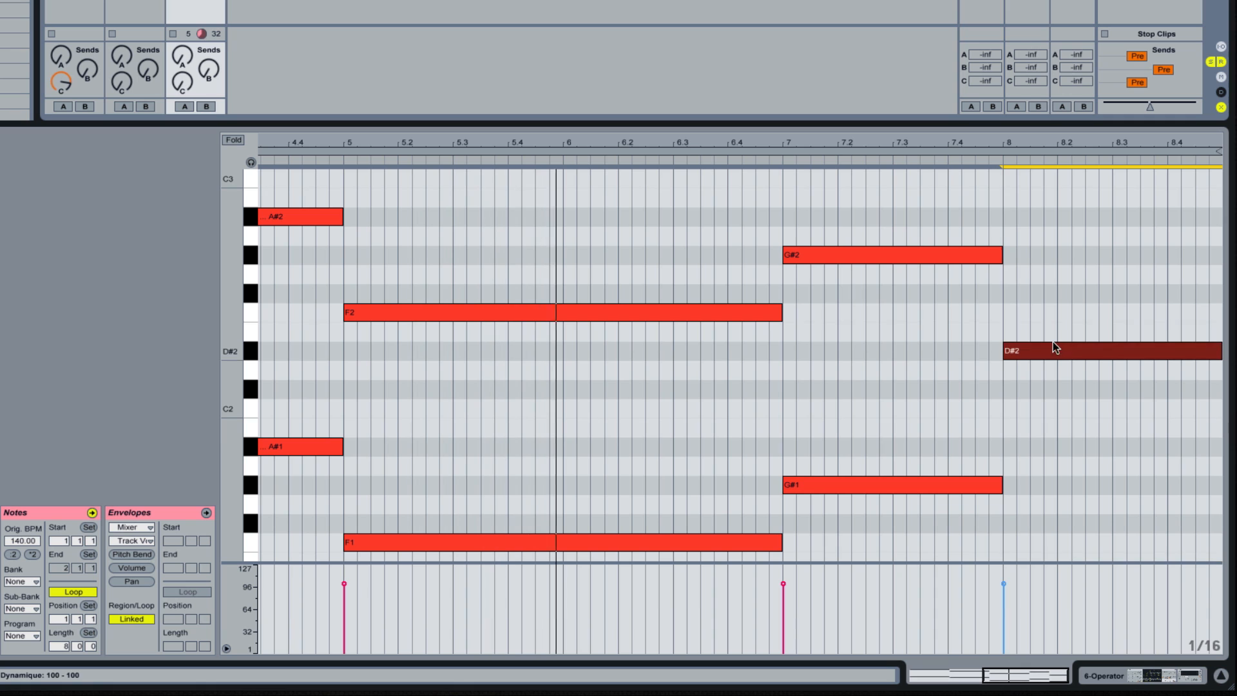
Shorten the D# notes to half a bar and duplicate them to position 8.3 as G2 and G1.
scroll(1064, 299, down, 3)
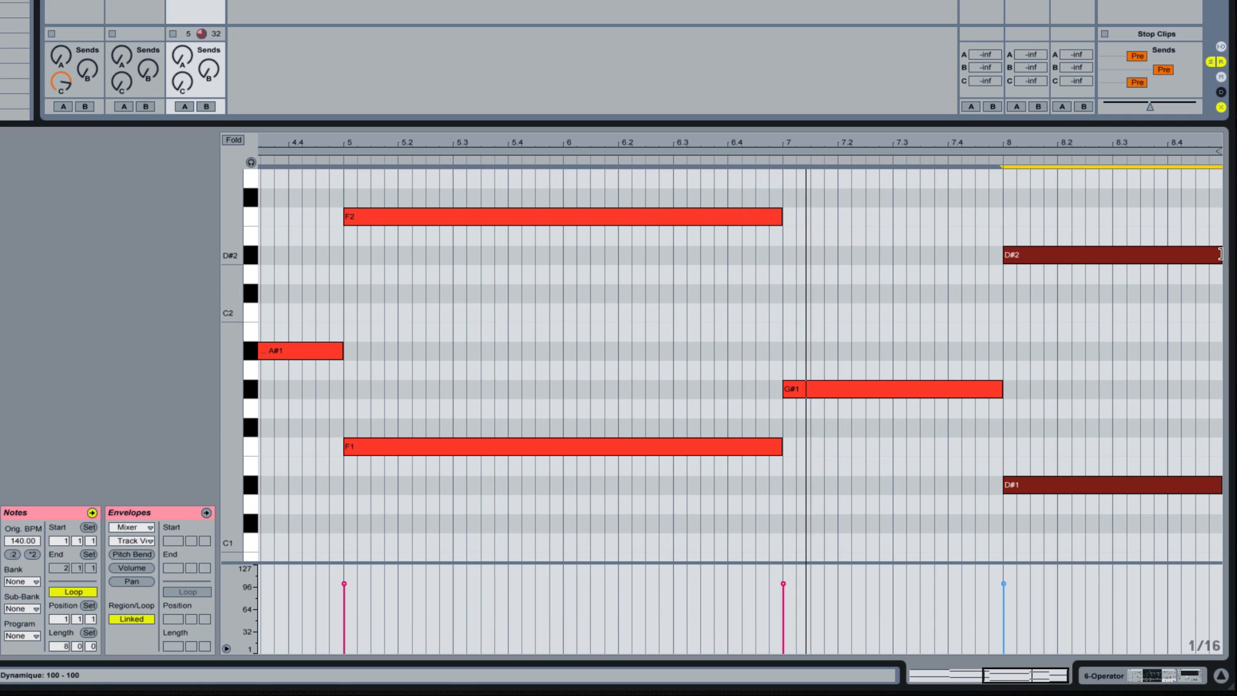
drag(1219, 256, 1116, 254)
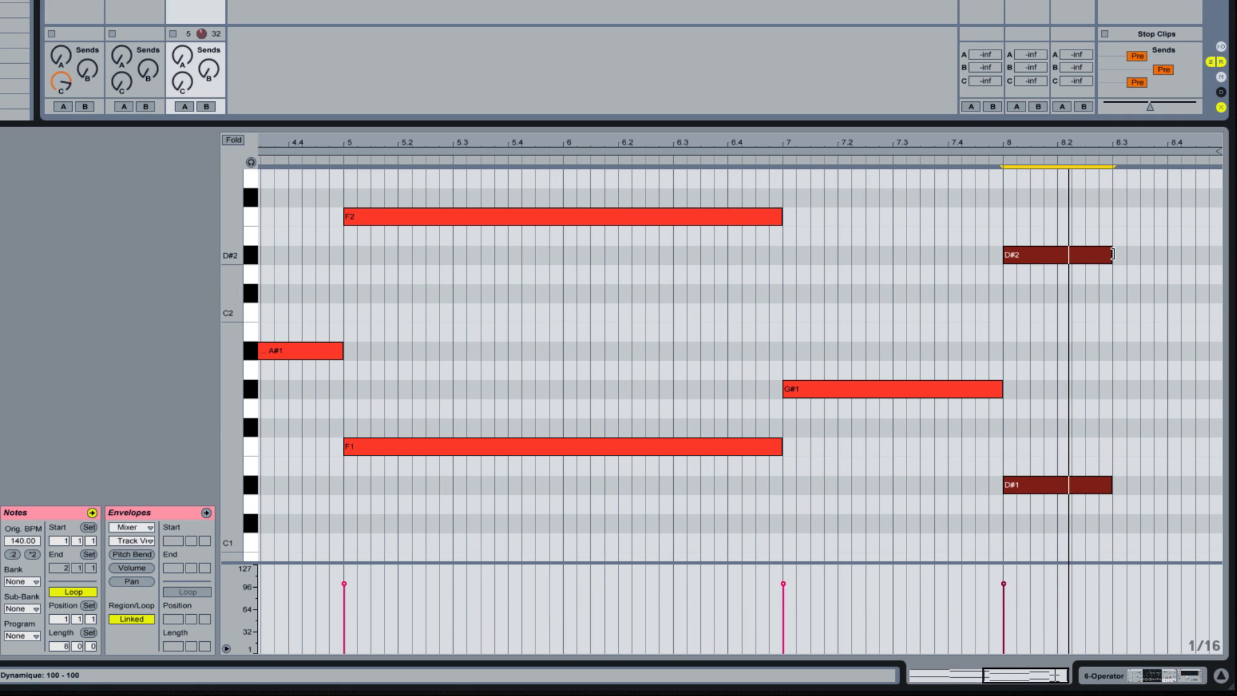
key(ctrl+d)
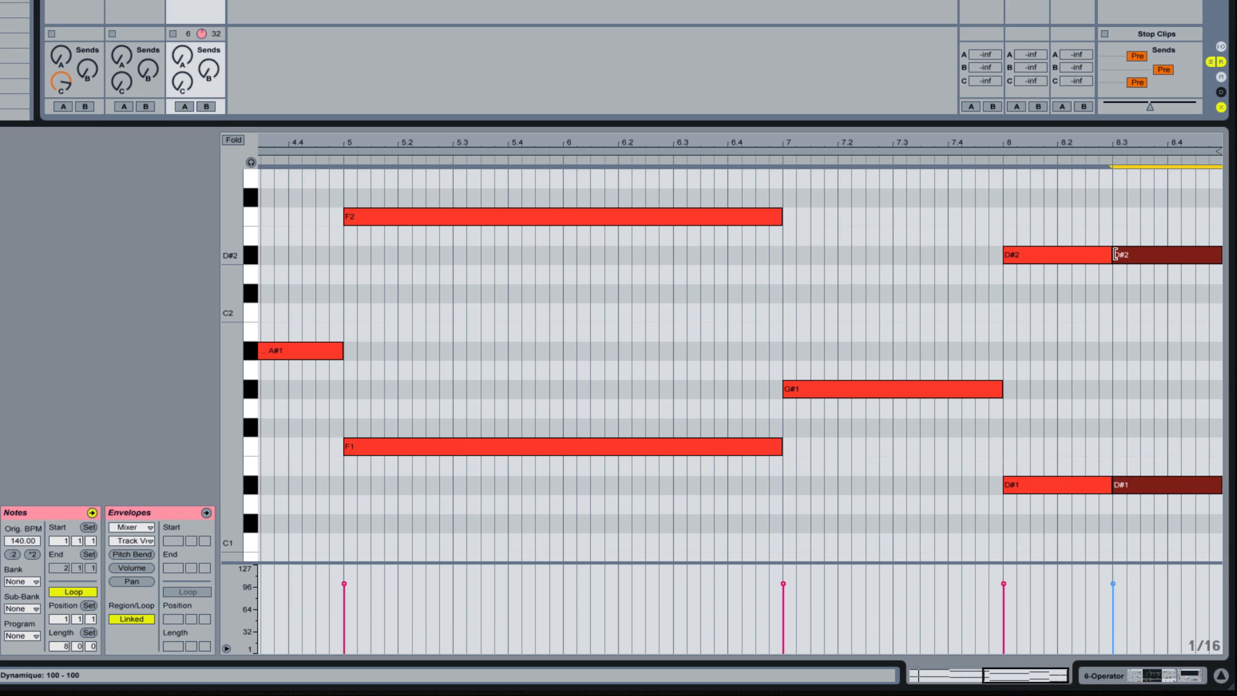
drag(1146, 253, 1146, 188)
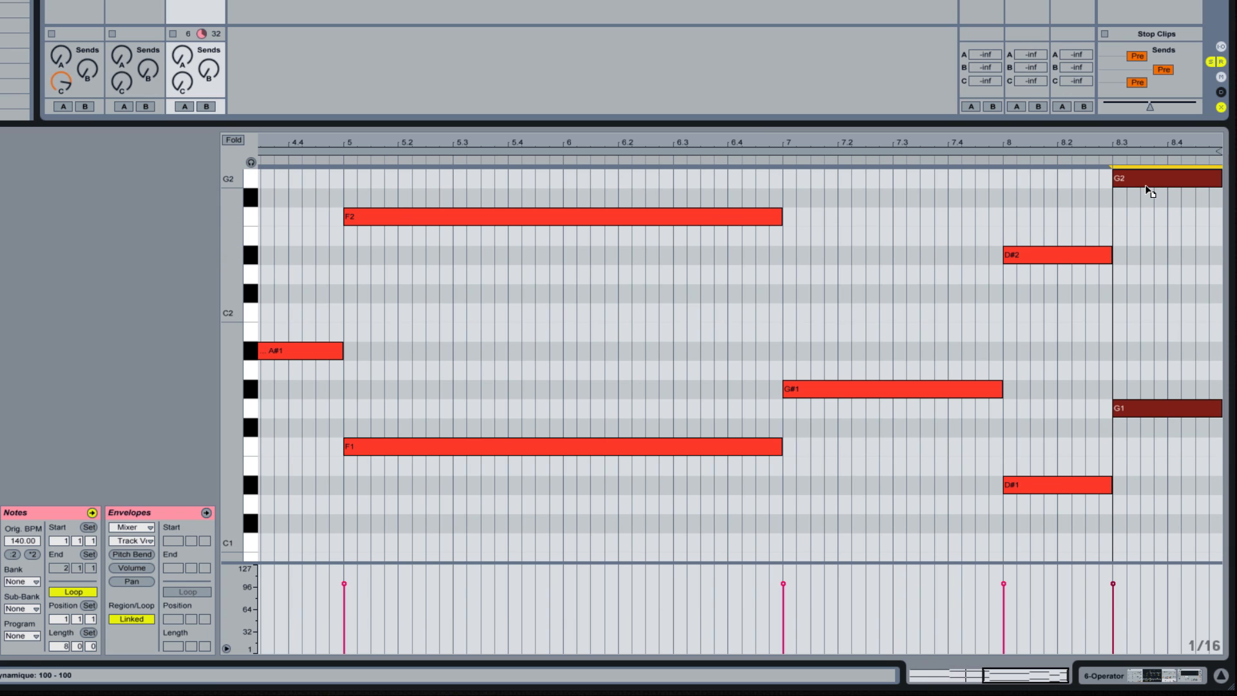
scroll(1139, 198, up, 5)
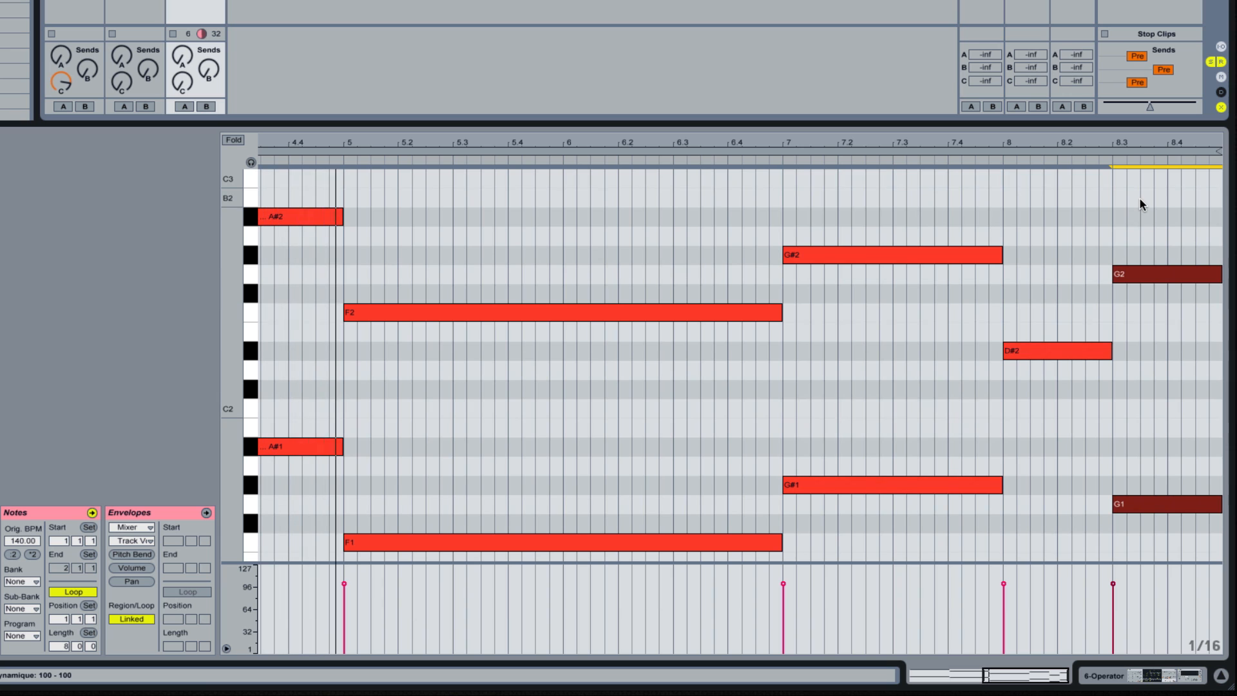
scroll(1139, 199, down, 1)
scroll(1139, 198, down, 1)
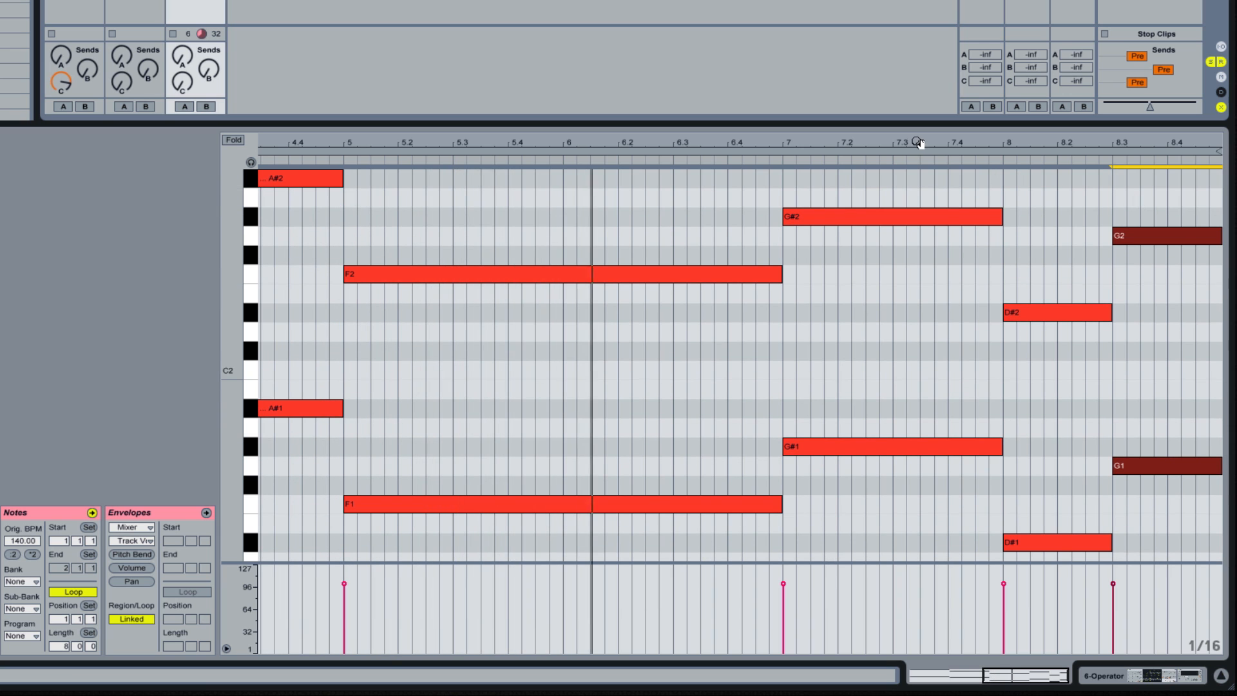
drag(916, 142, 916, 113)
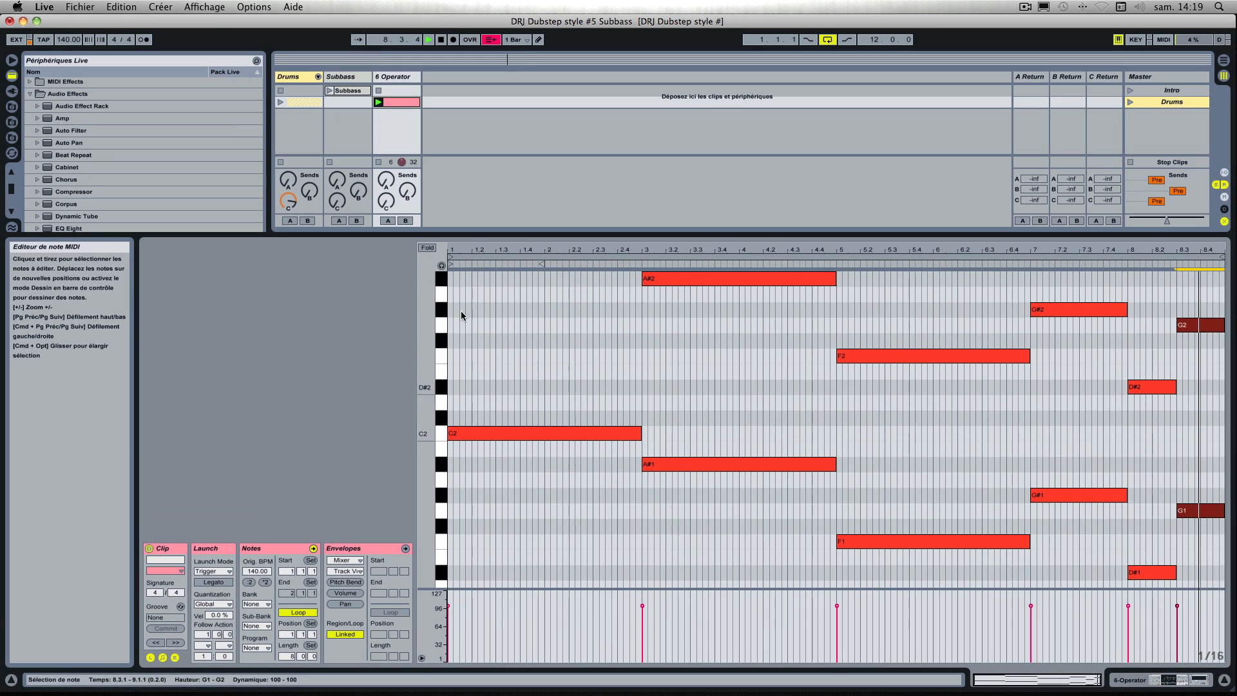
Play the Drums scene with the Operator clip and balance the Operator track's volume to -8.3 dB.
double_click(403, 76)
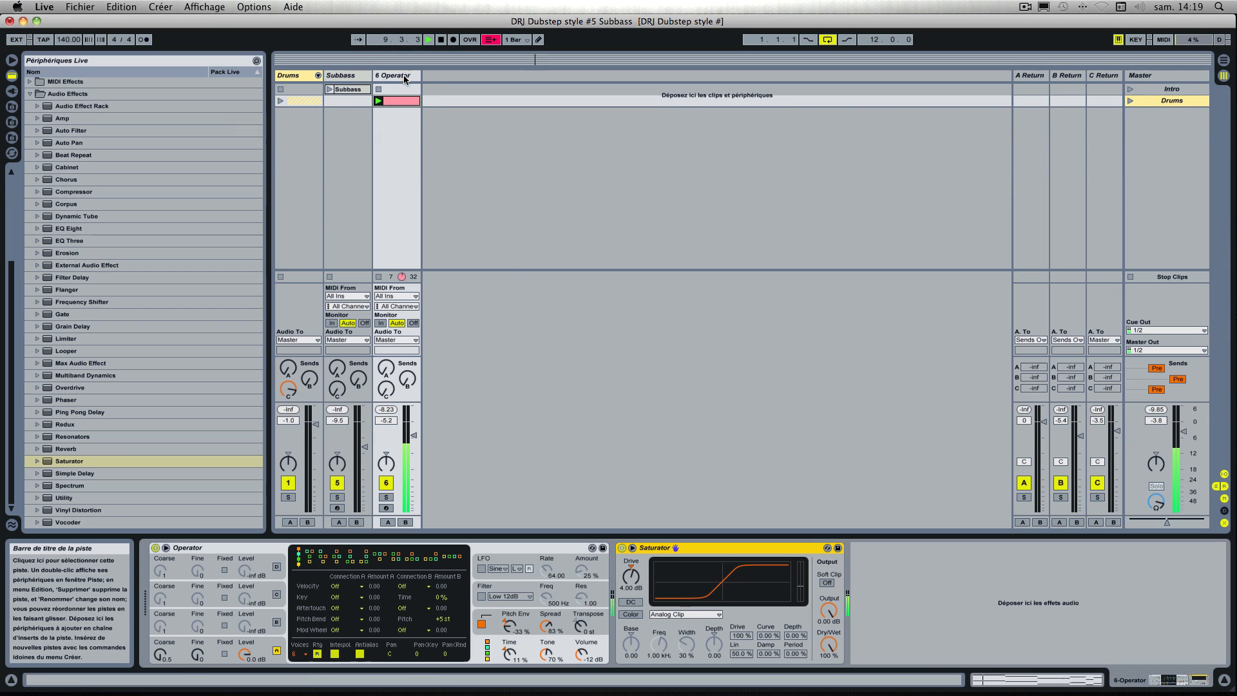
drag(414, 436, 414, 444)
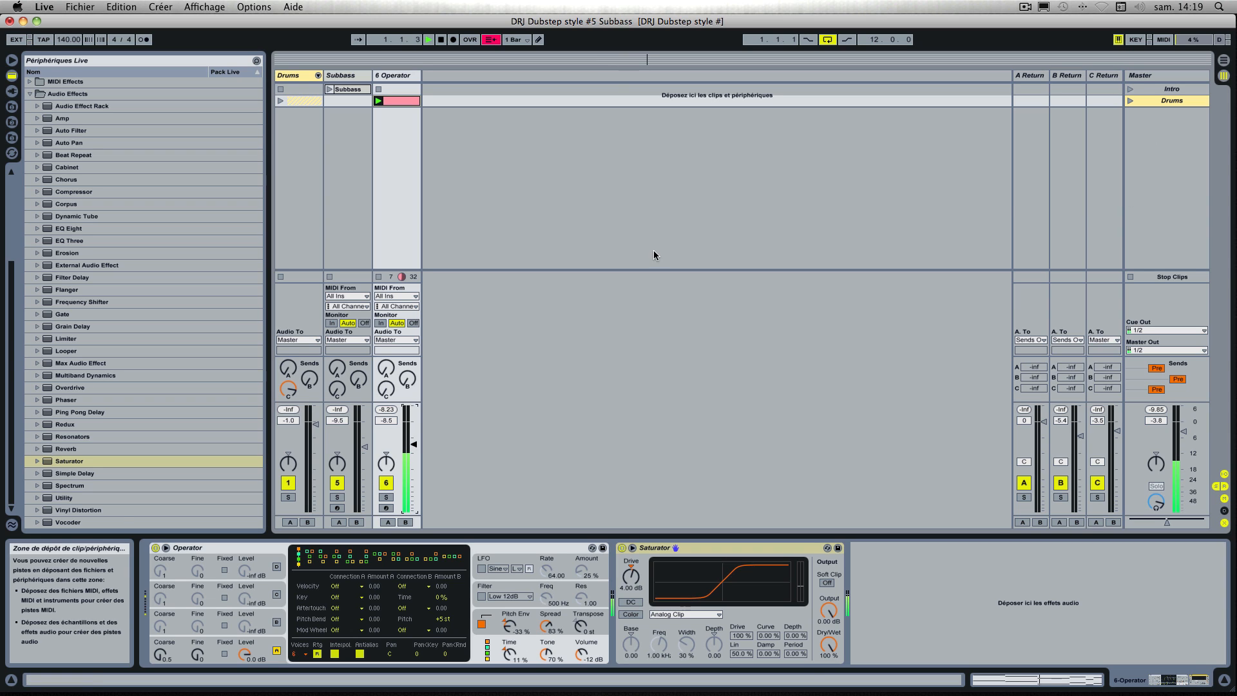
drag(413, 445, 413, 447)
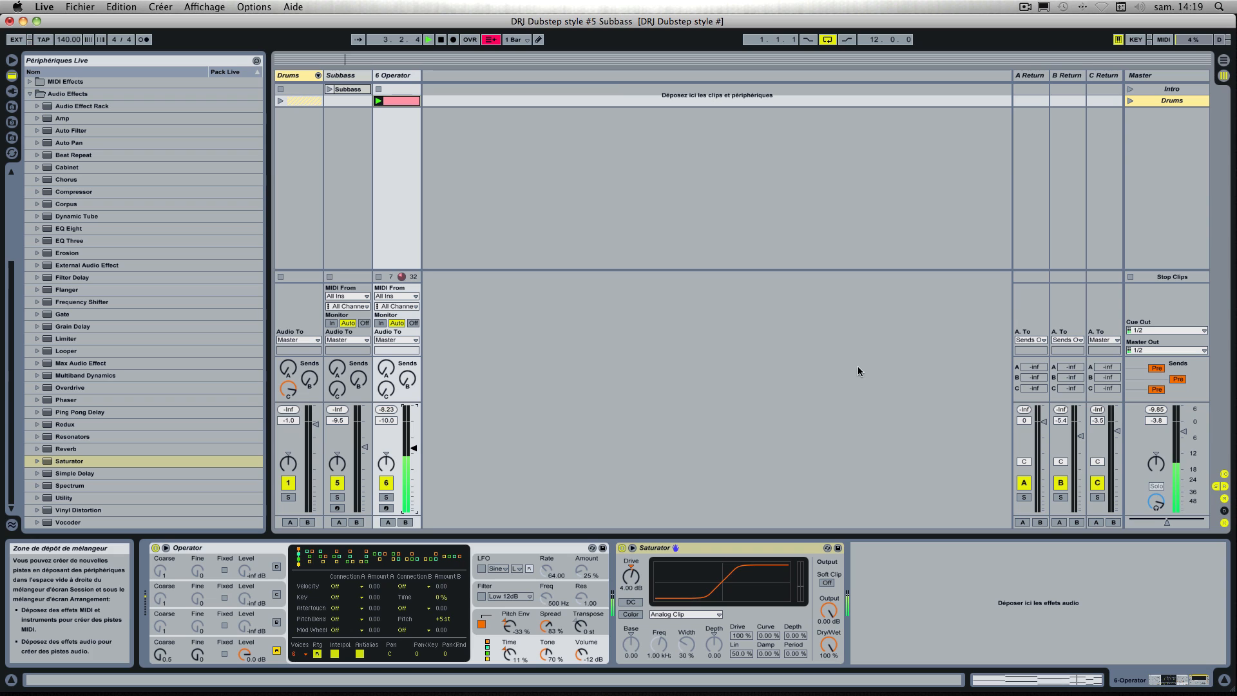
click(1129, 101)
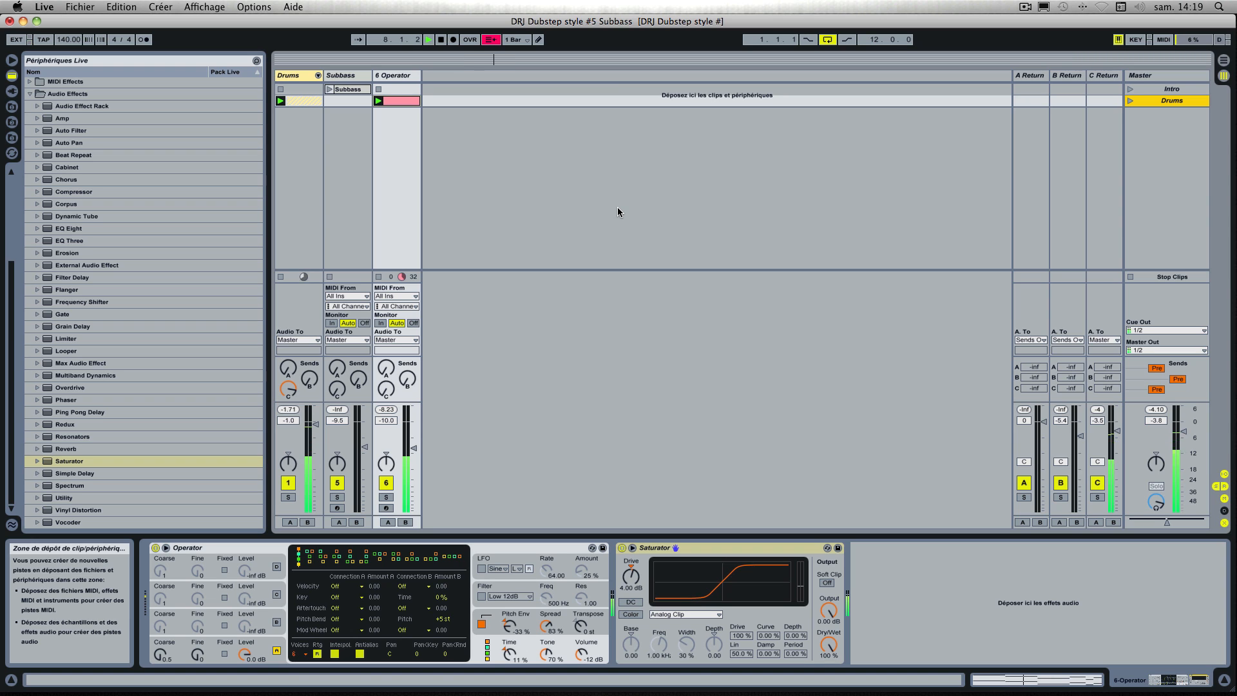
drag(414, 451, 413, 444)
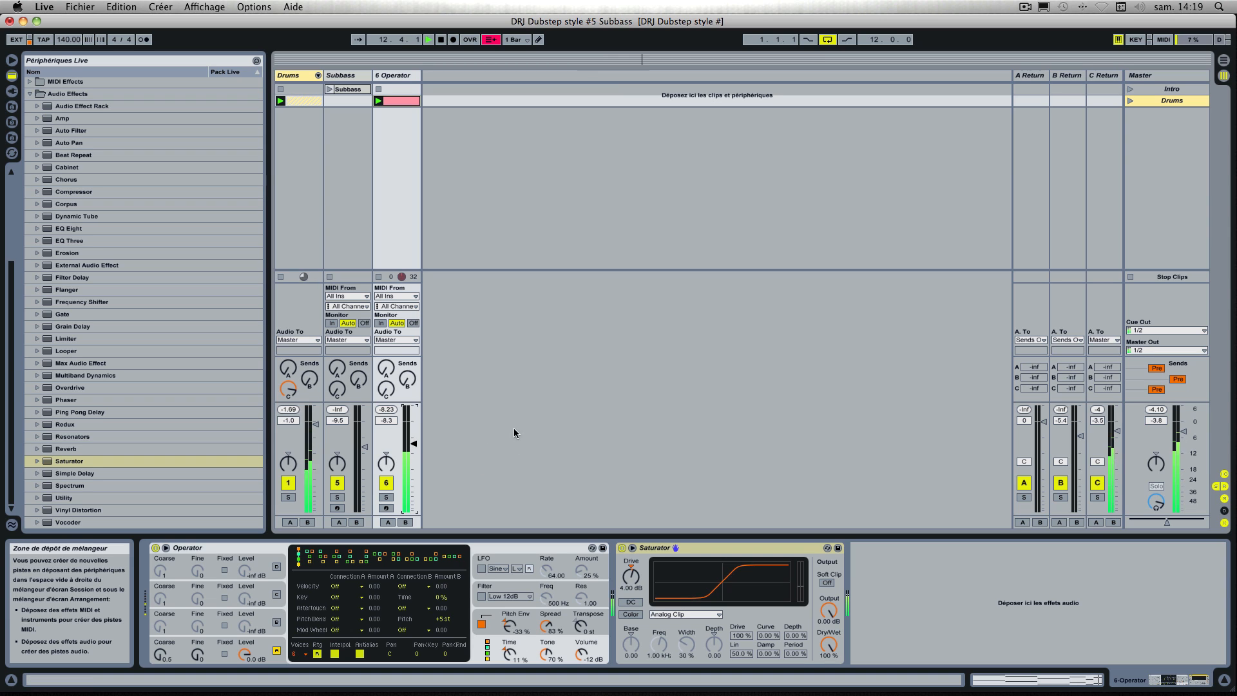
key(space)
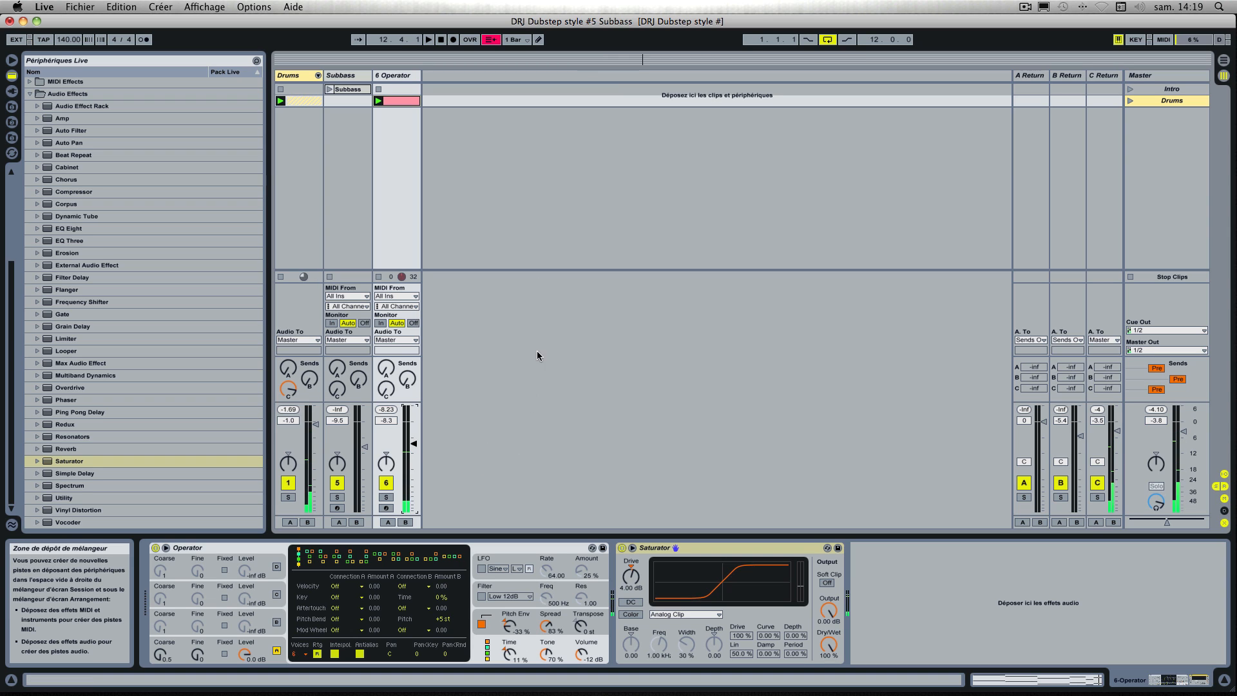
Rename the Operator track with a name starting with "Sub".
click(402, 76)
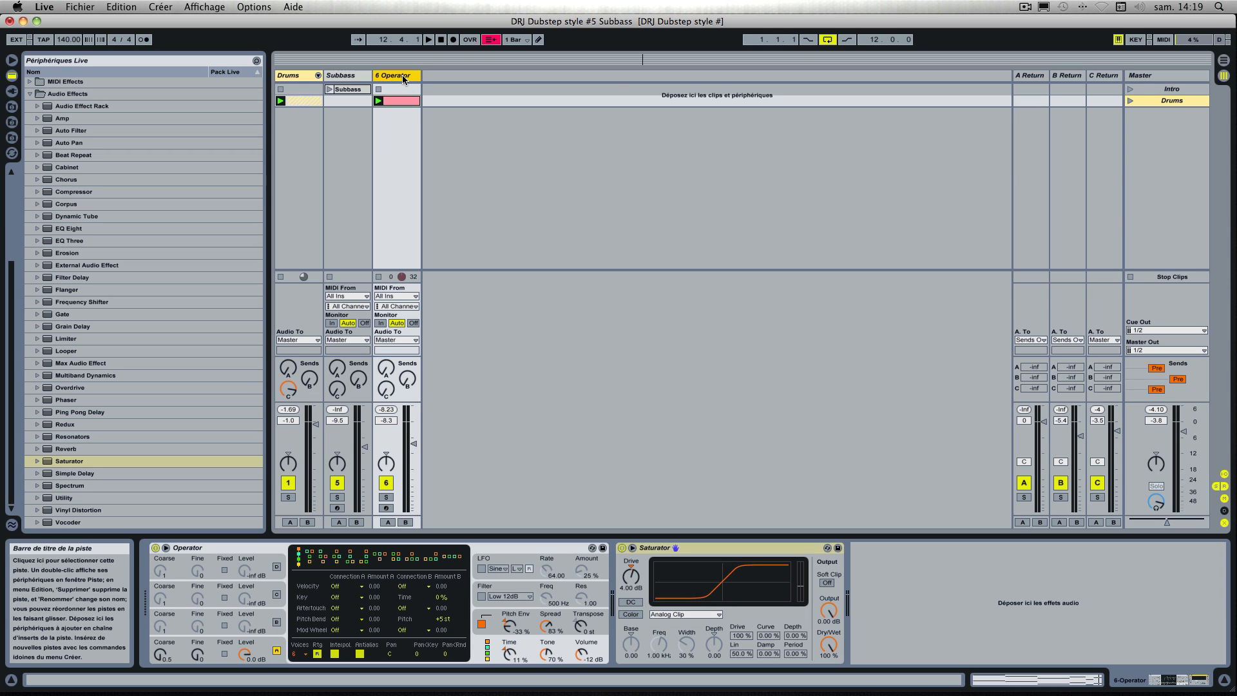
key(super+r)
text(S)
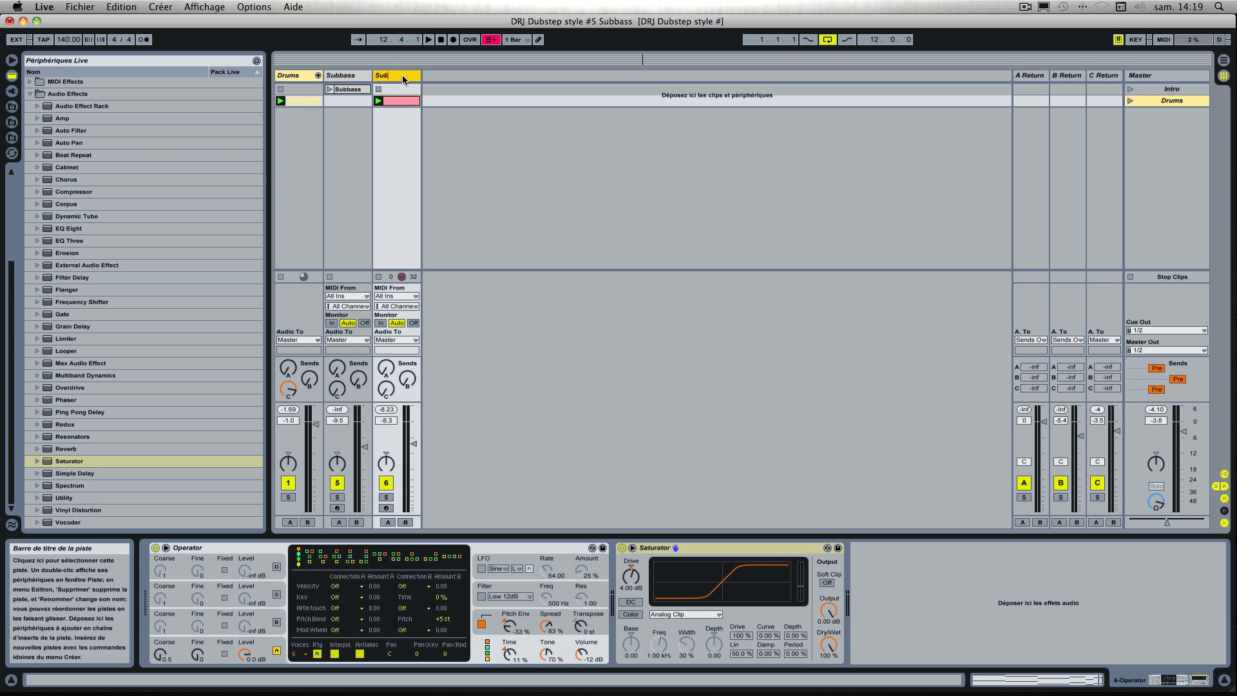